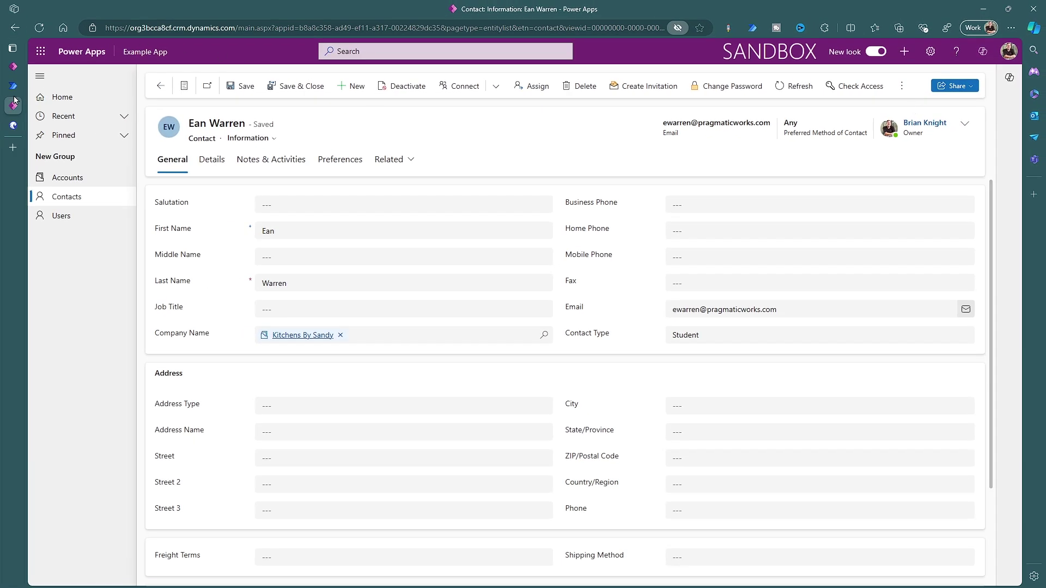
Step: Review the Send Parent Email step's placeholder recipient address and Contact Owner Name body text
click(18, 86)
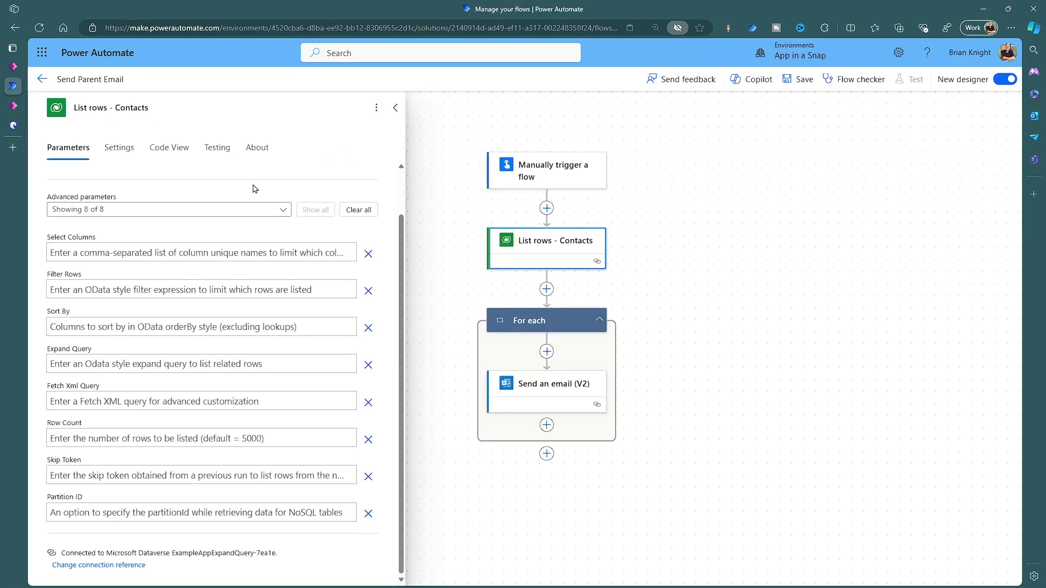
click(527, 393)
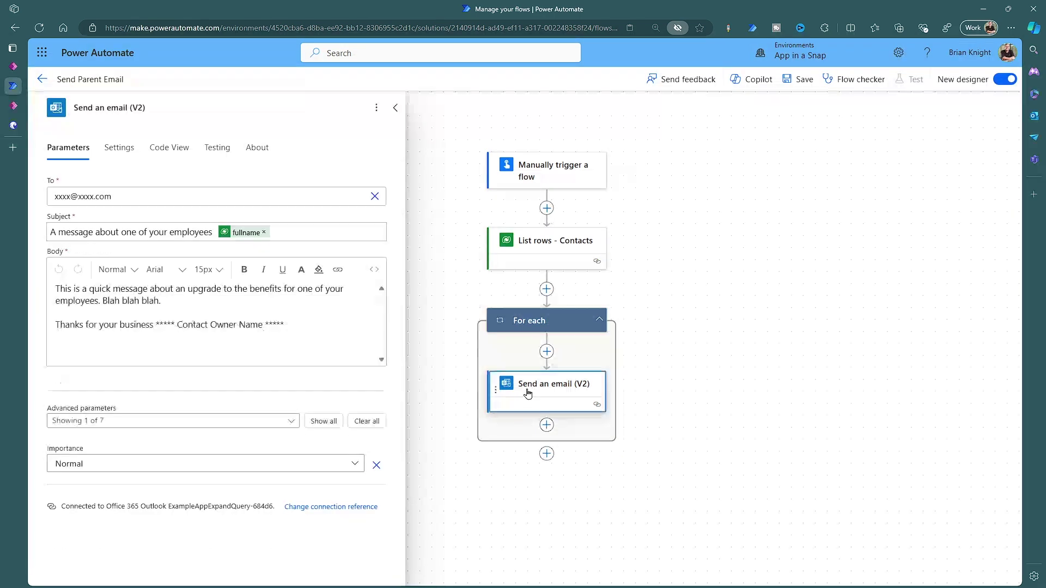
triple_click(97, 199)
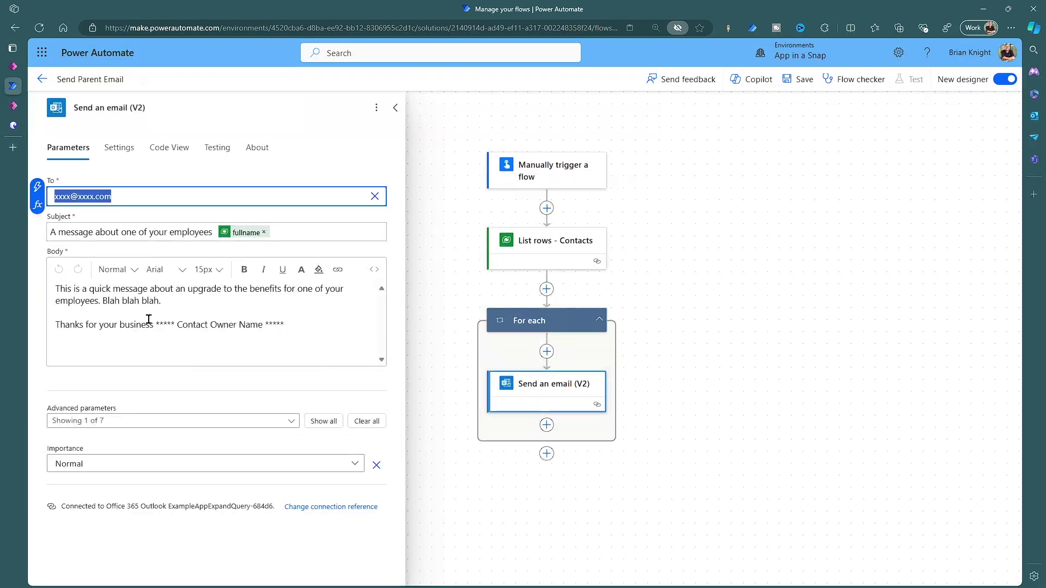
drag(156, 324, 290, 325)
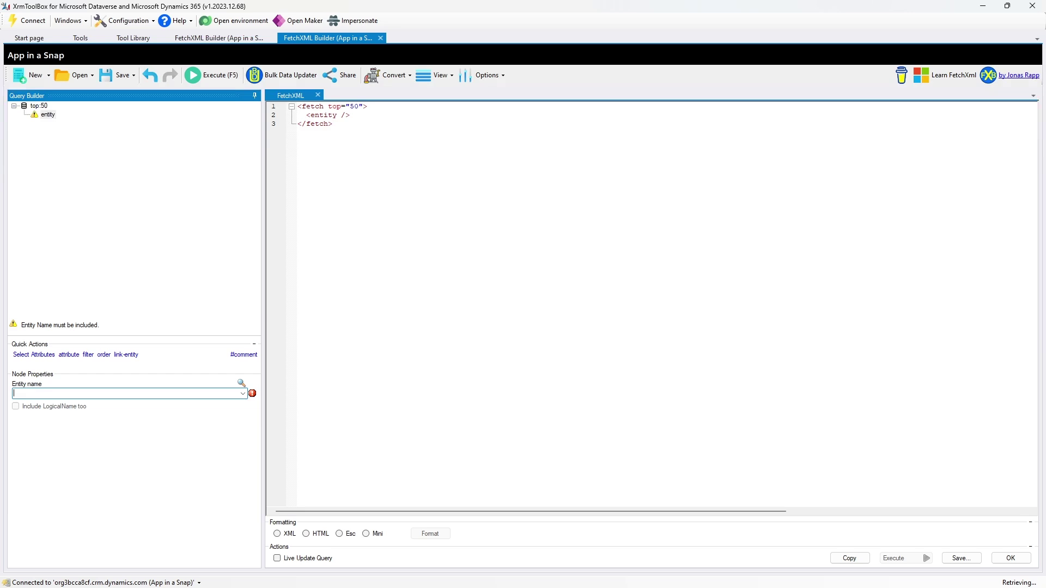
Step: Browse the Tool Library, return to installed tools, and launch another FetchXML Builder session
click(130, 38)
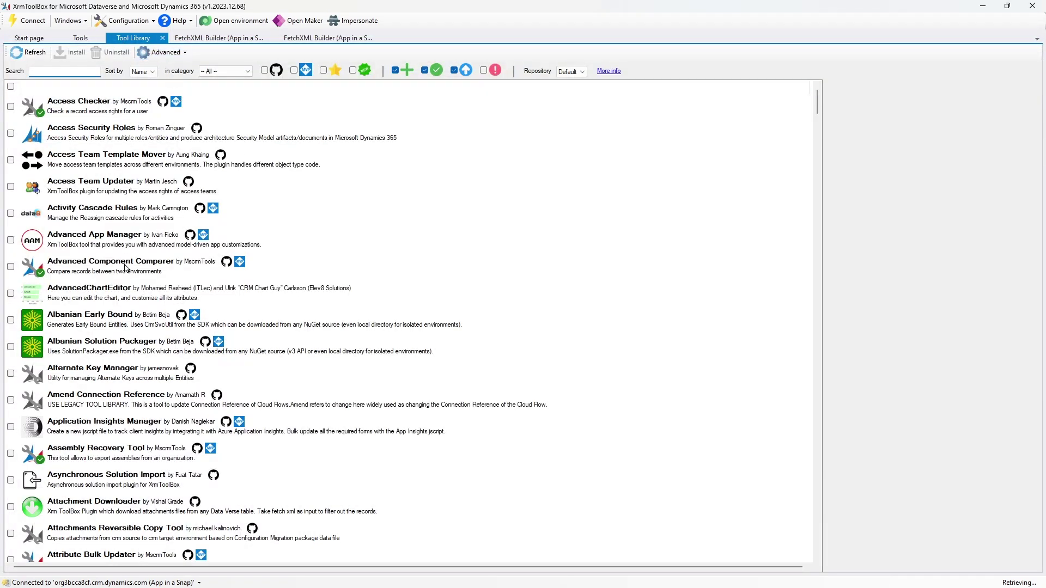
click(80, 37)
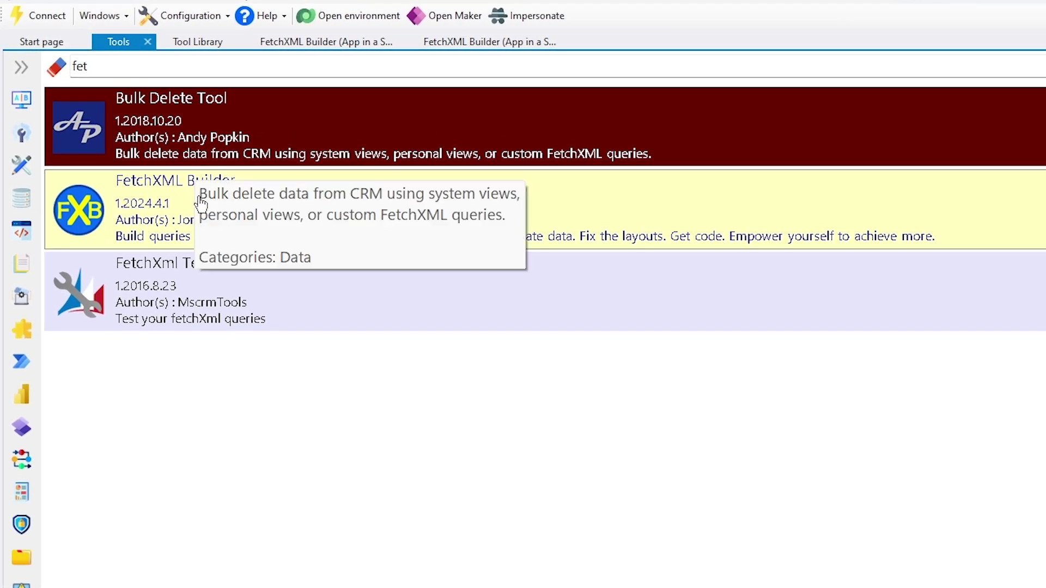
click(159, 195)
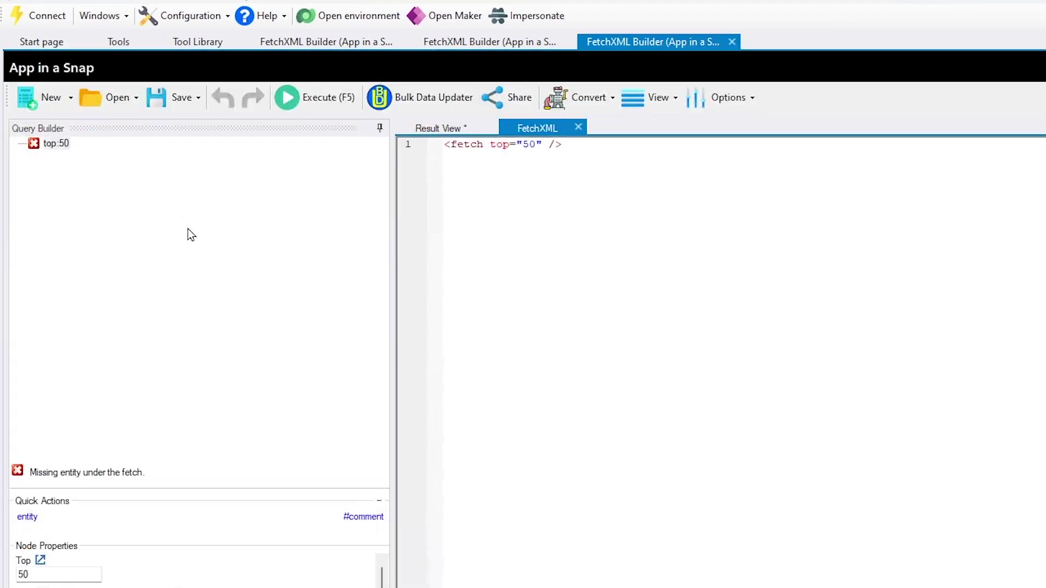
click(46, 98)
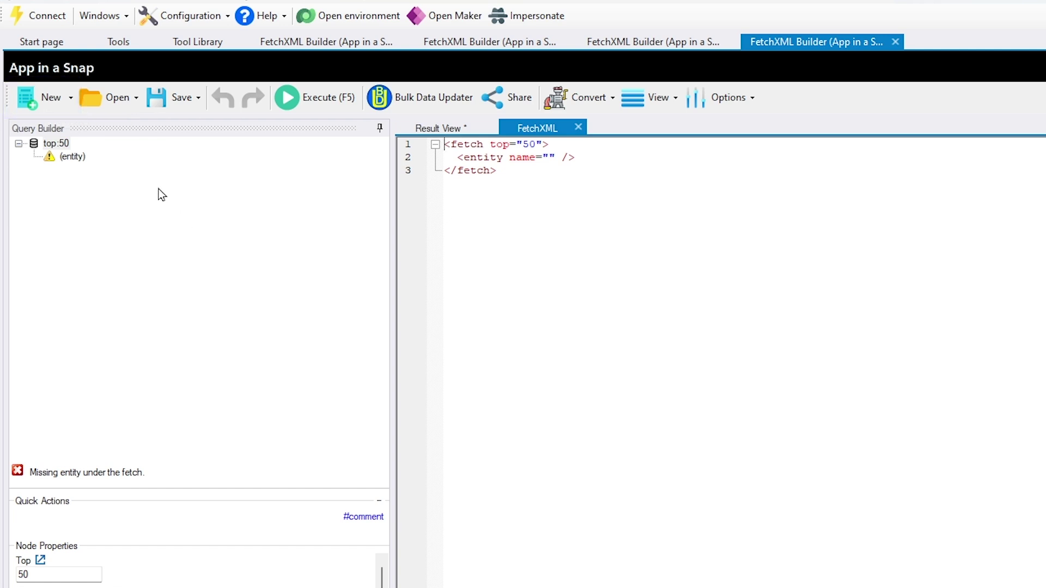
Step: Set the query's entity name to contact
click(66, 158)
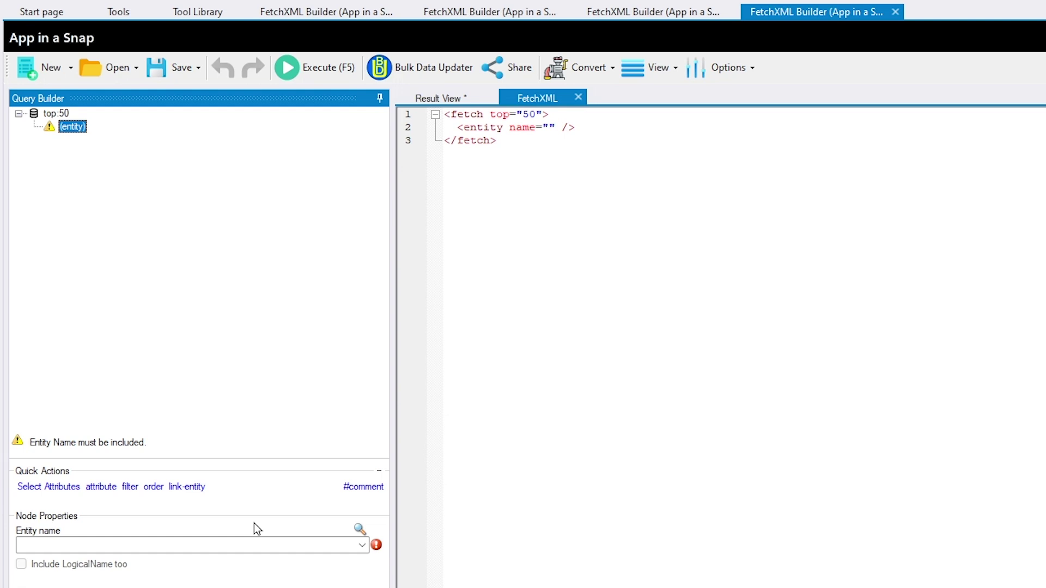
click(267, 545)
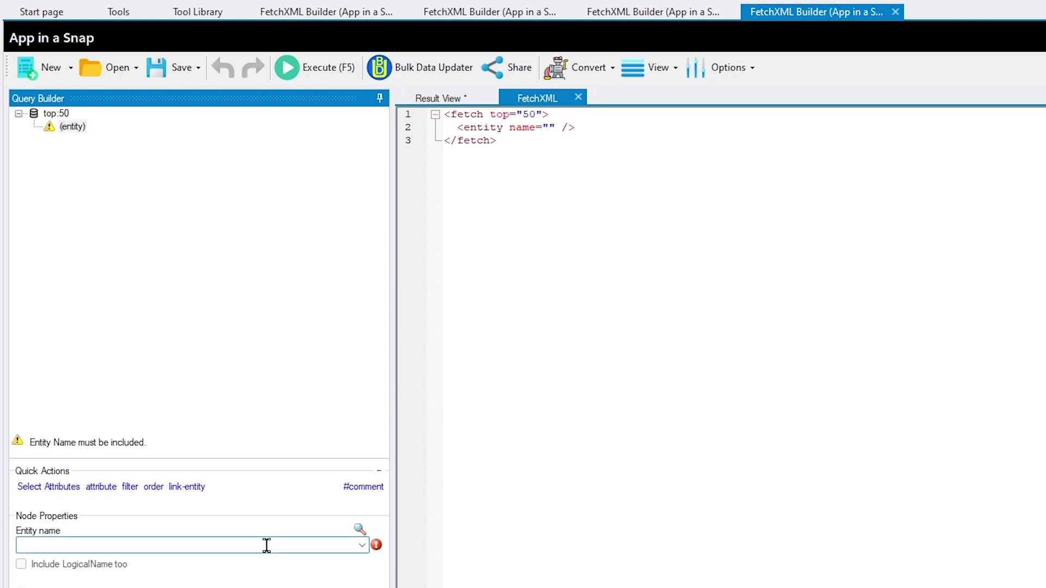
text(contact)
key(Return)
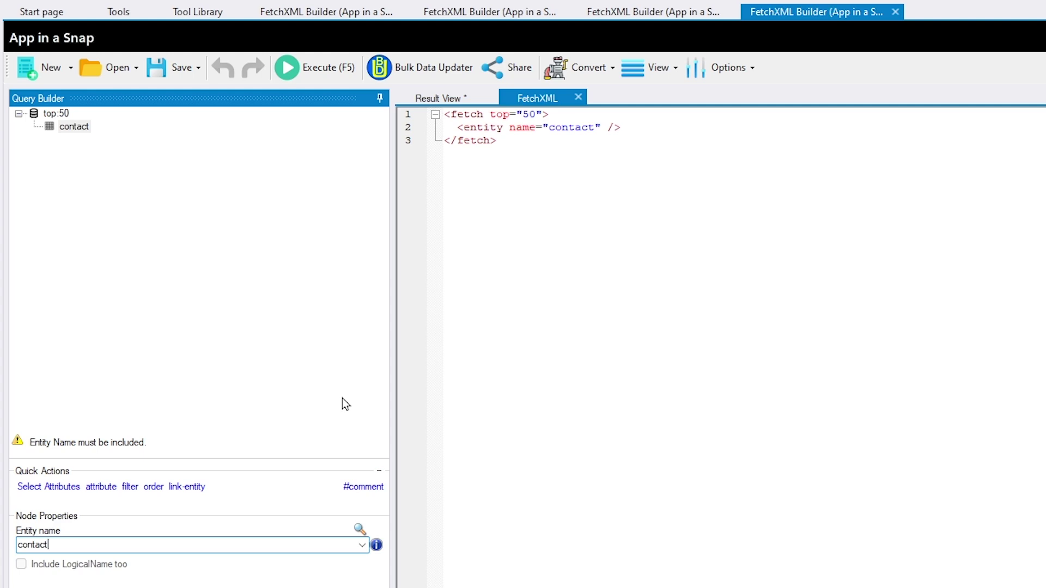
Step: Bring up the contact entity's context menu to add a child element
right_click(76, 126)
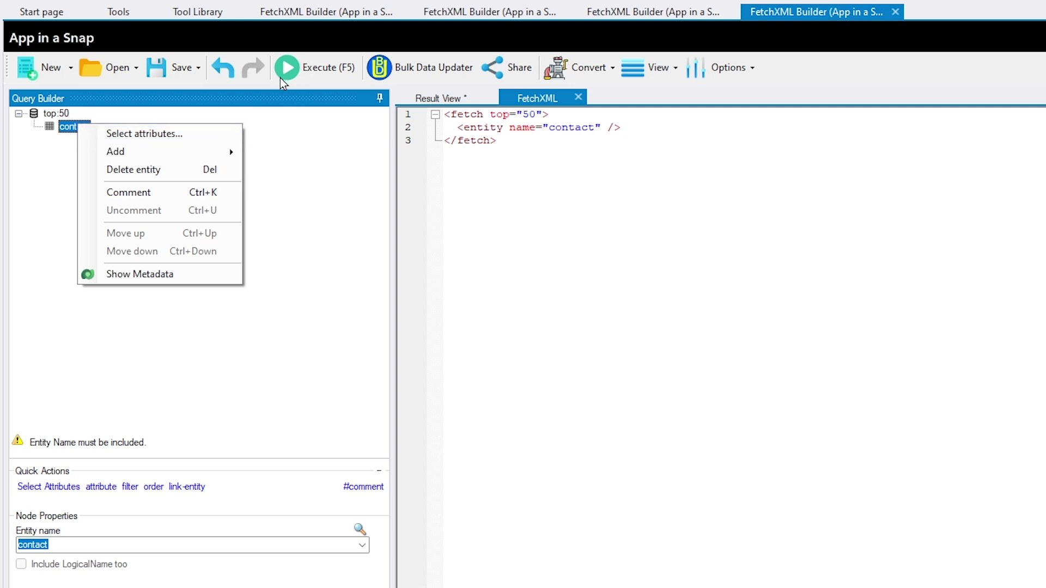
click(127, 110)
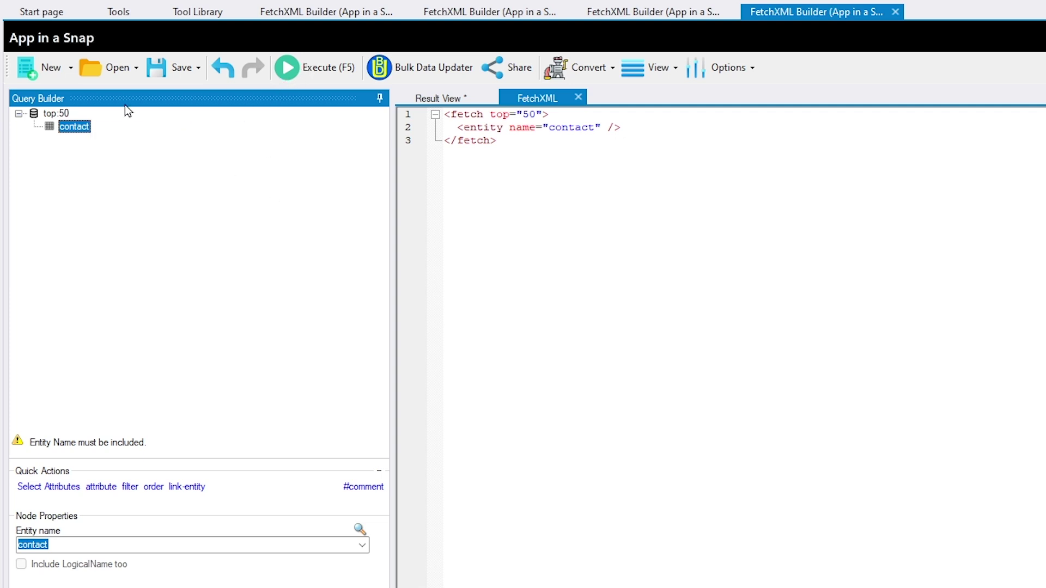
right_click(71, 127)
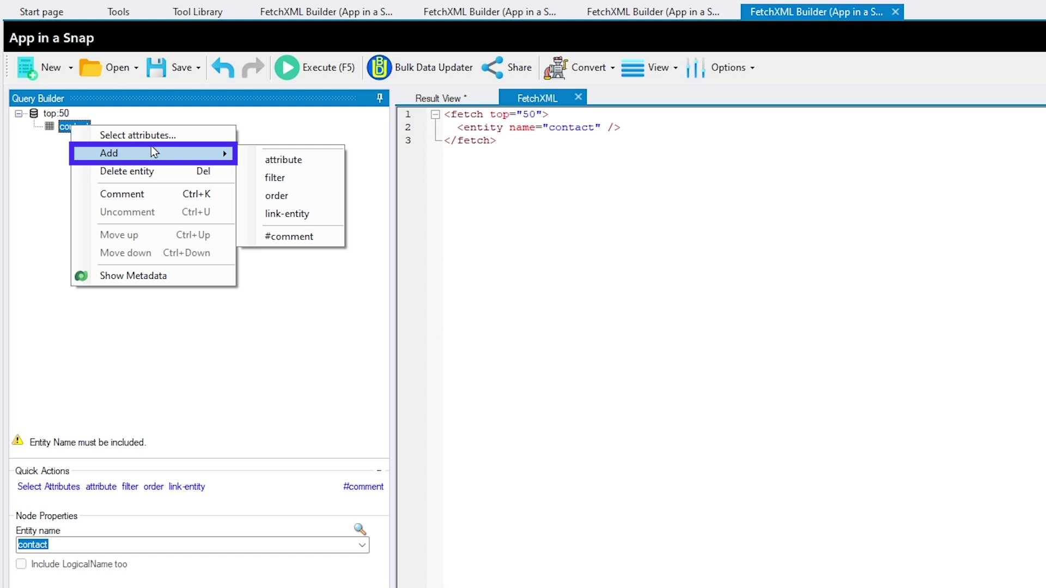
Step: Add a link-entity joining contact.owninguser to systemuser.systemuserid, aliased OwningUserBrian
mouse_move(109, 154)
click(314, 217)
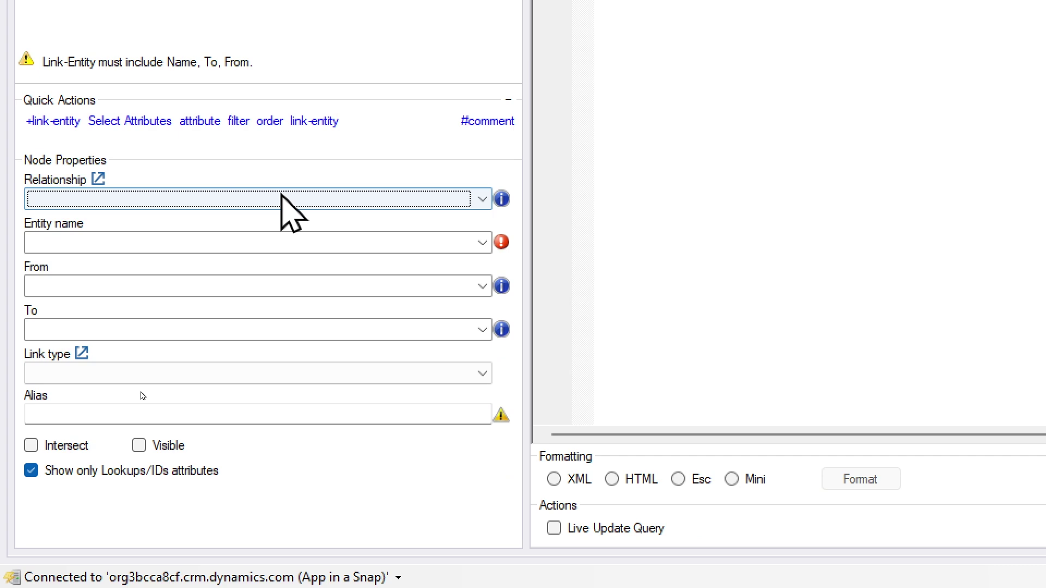
click(282, 198)
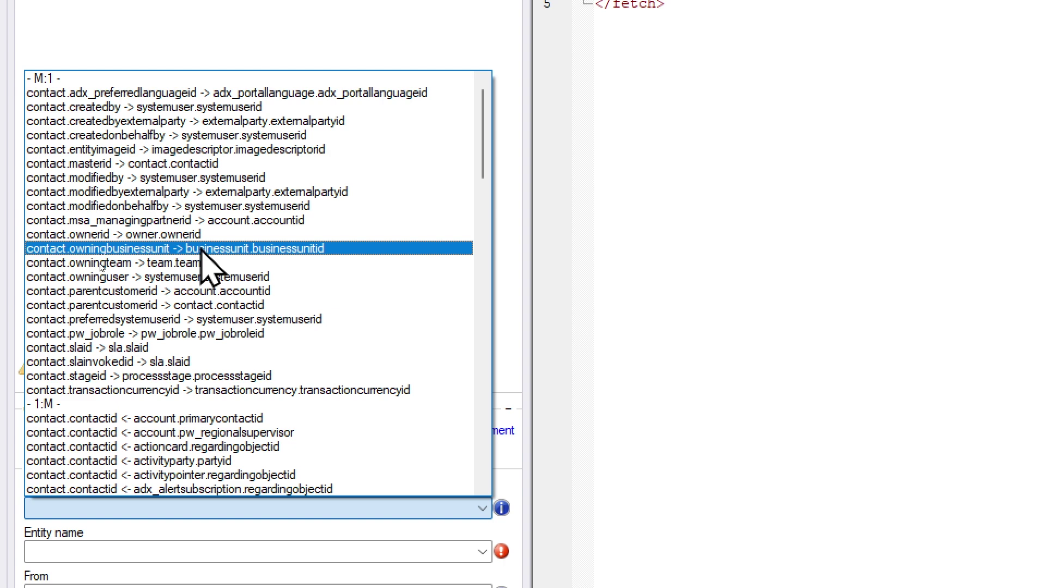
click(207, 278)
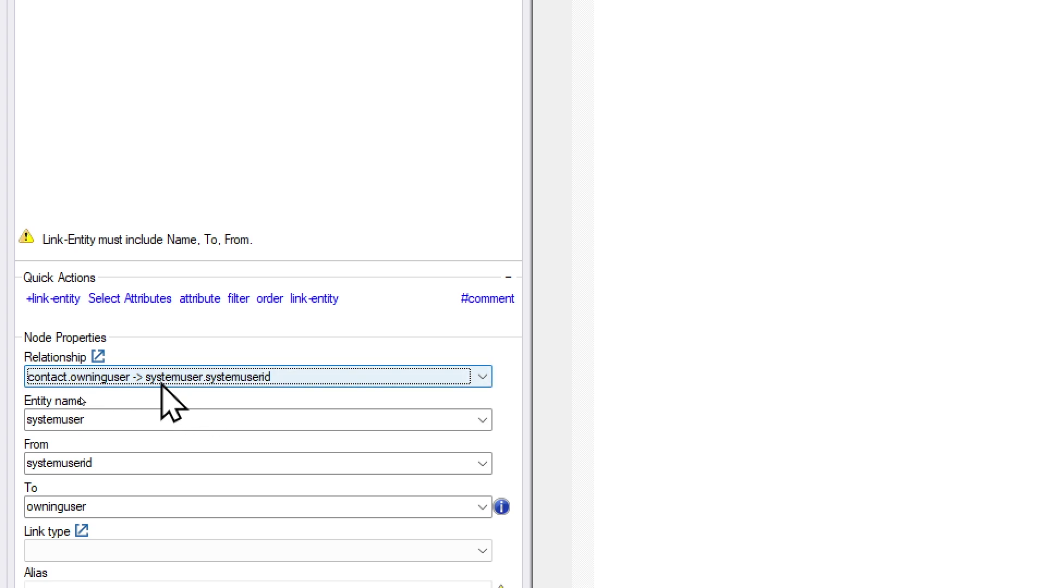
scroll(50, 491, down, 3)
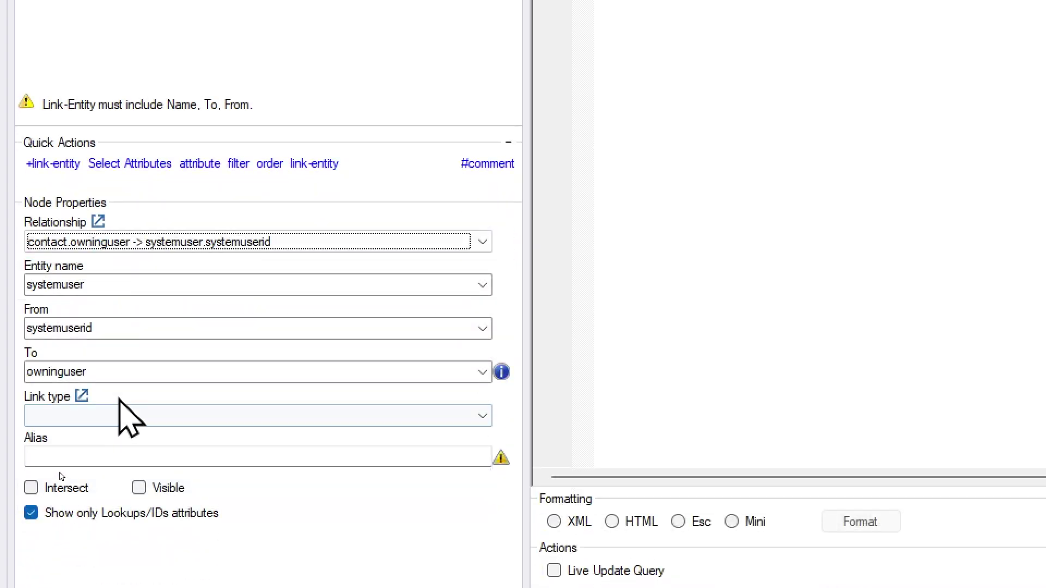
click(117, 454)
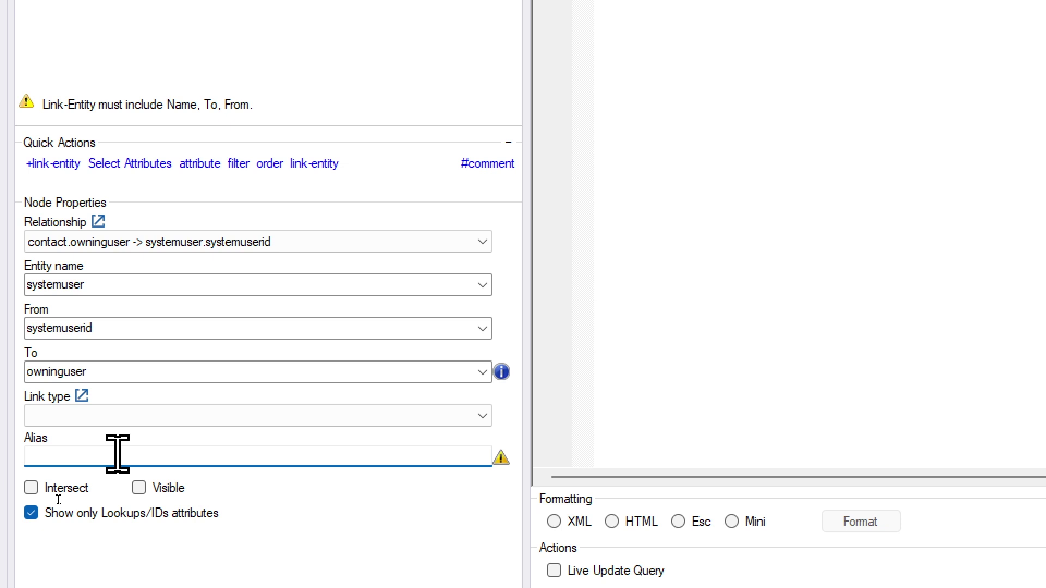
text(Own)
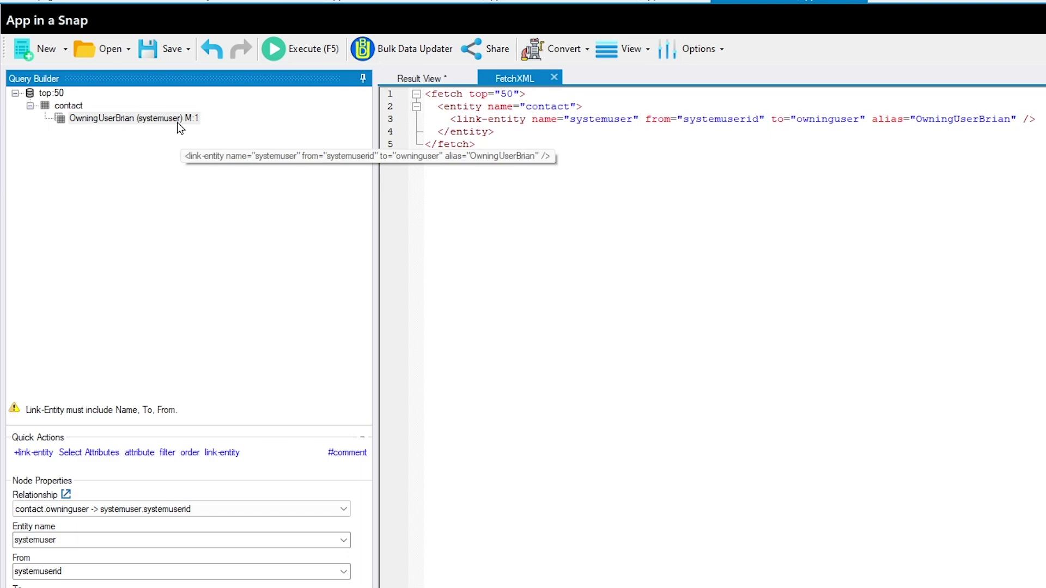
right_click(177, 122)
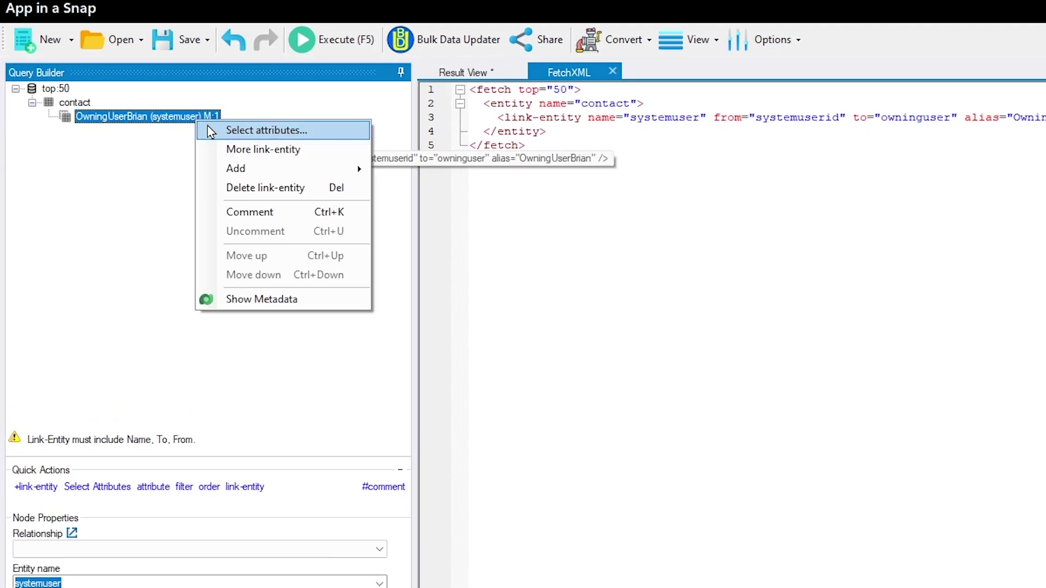
click(210, 130)
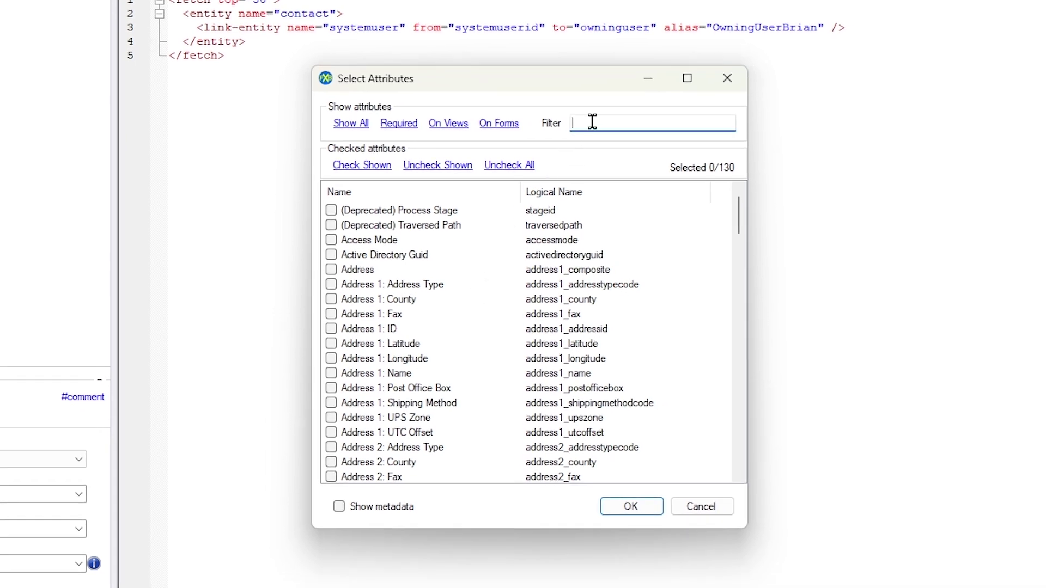
text(full)
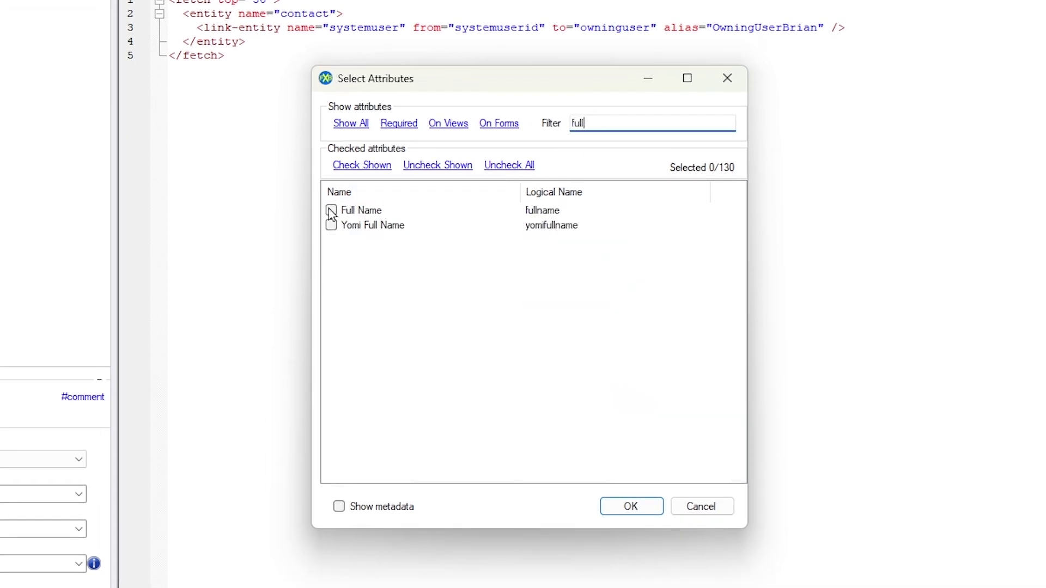
click(331, 210)
text(prim)
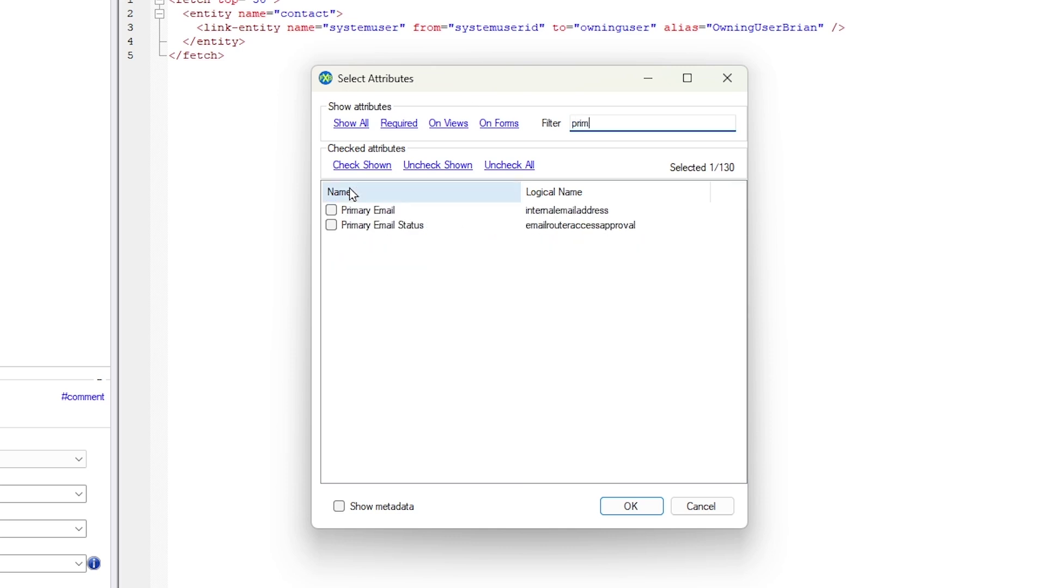
click(330, 210)
click(615, 116)
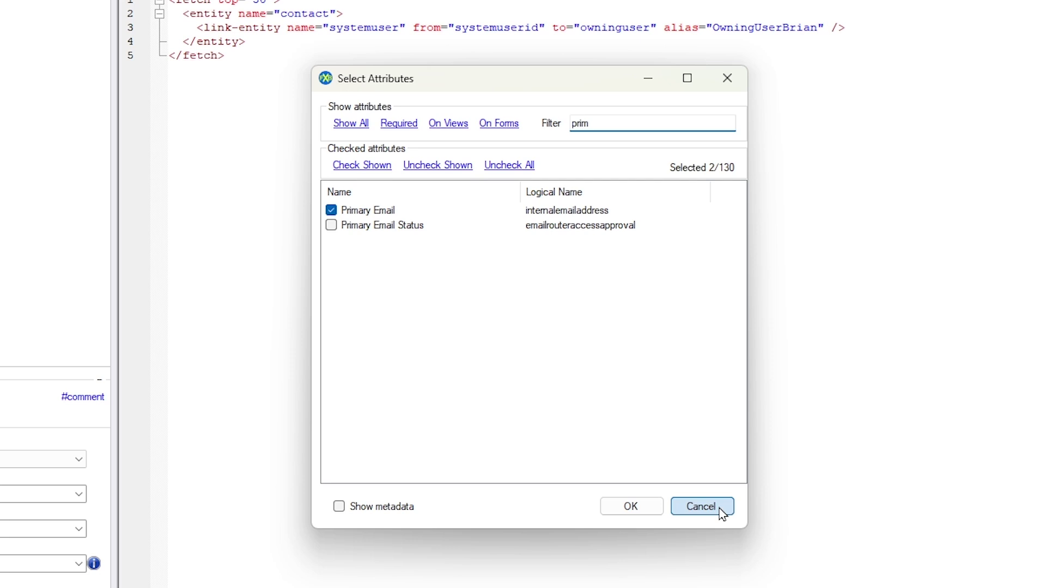
click(701, 507)
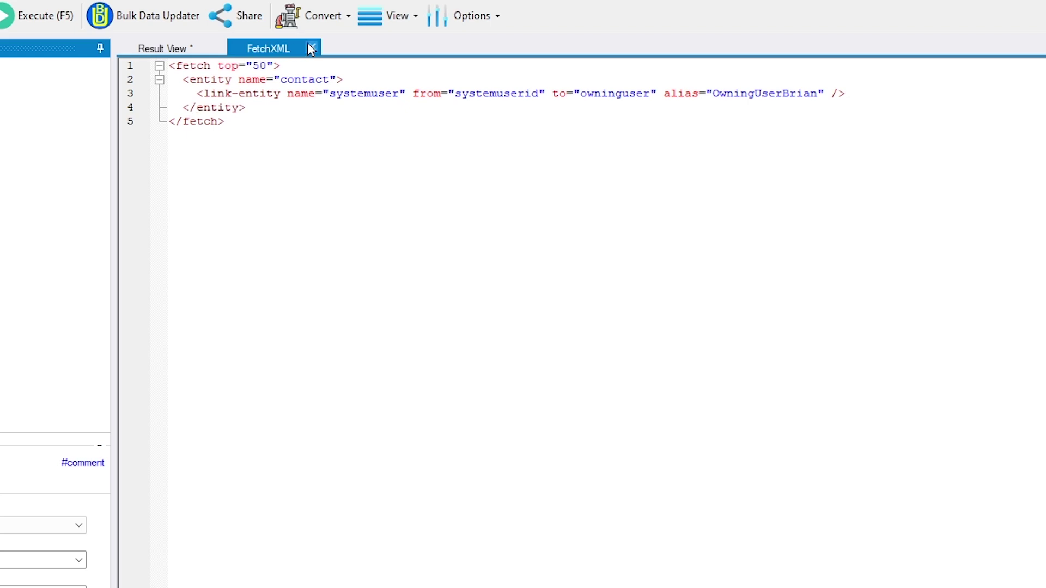
Step: Convert the query to Power Automate List Rows parameters, review them, and close the dialog
click(330, 19)
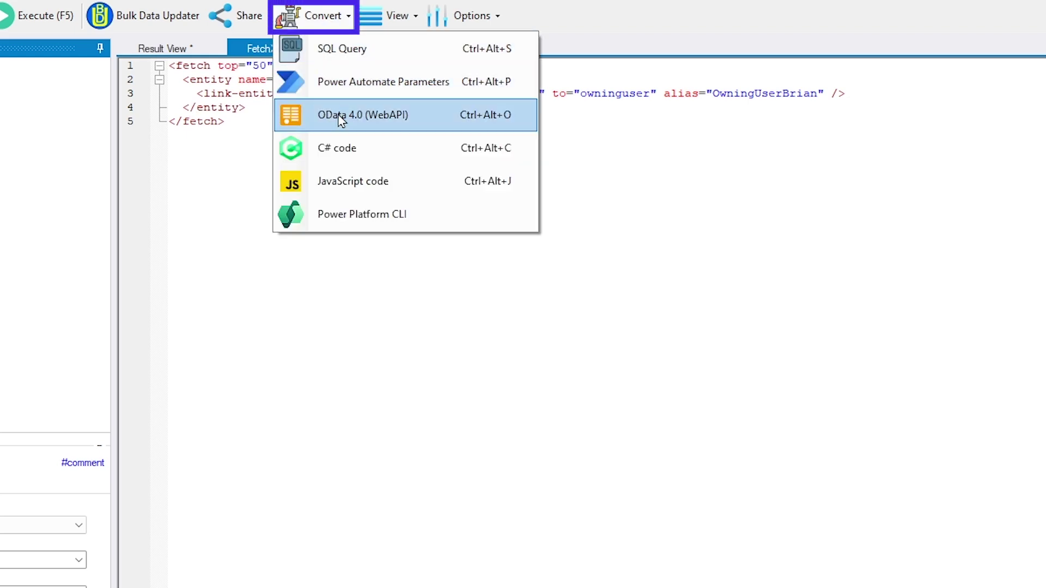
click(347, 82)
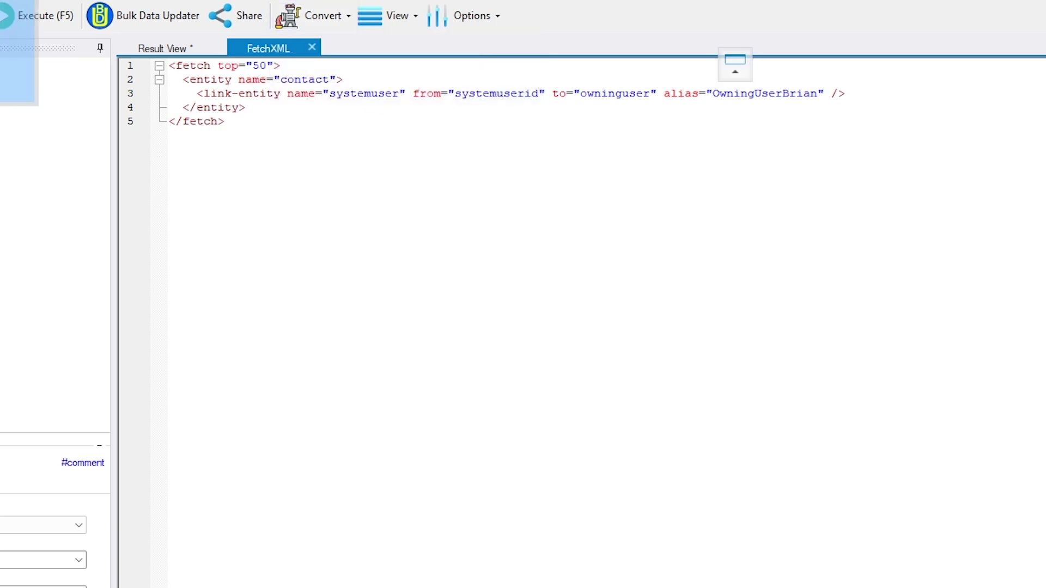
drag(342, 174, 414, 152)
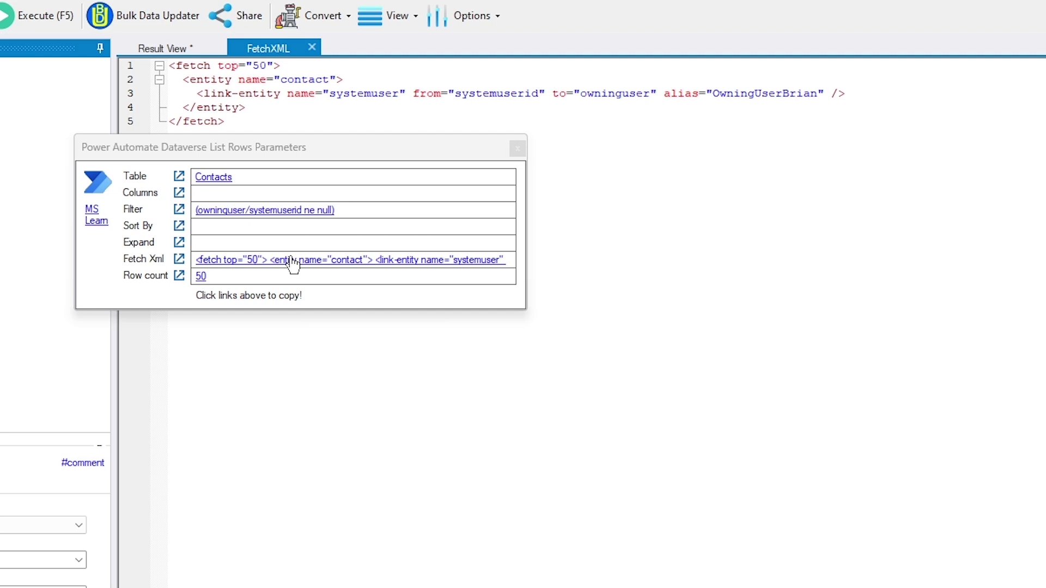
click(320, 244)
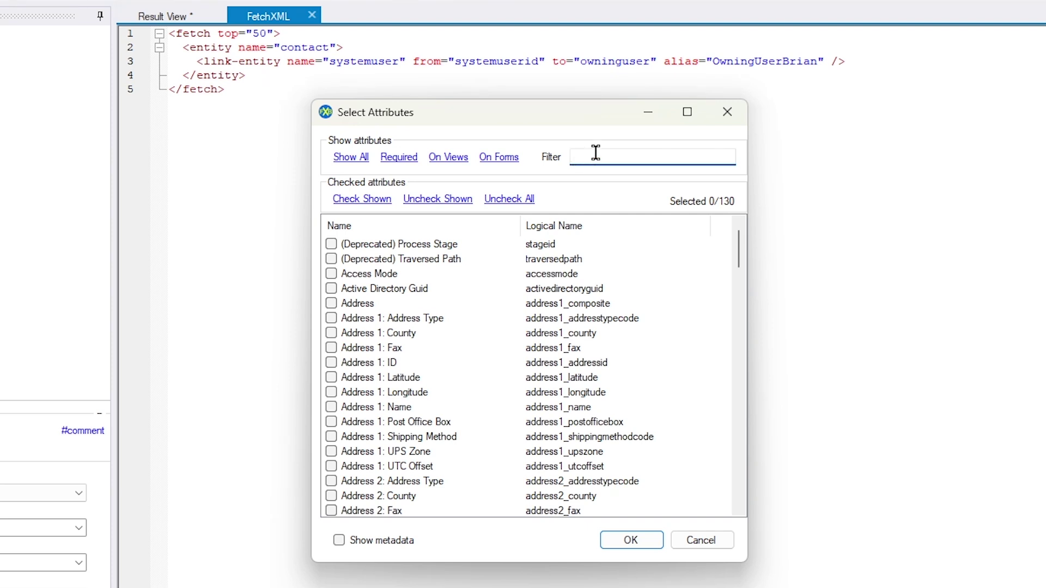
text(full)
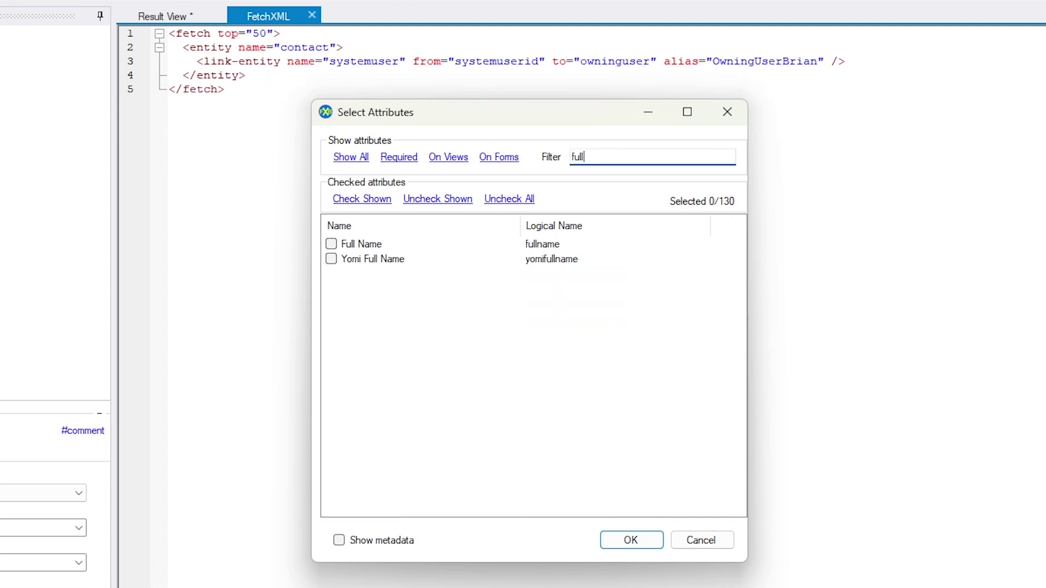
Step: Select the Full Name and Primary Email attributes for the owning-user link
click(373, 245)
click(331, 244)
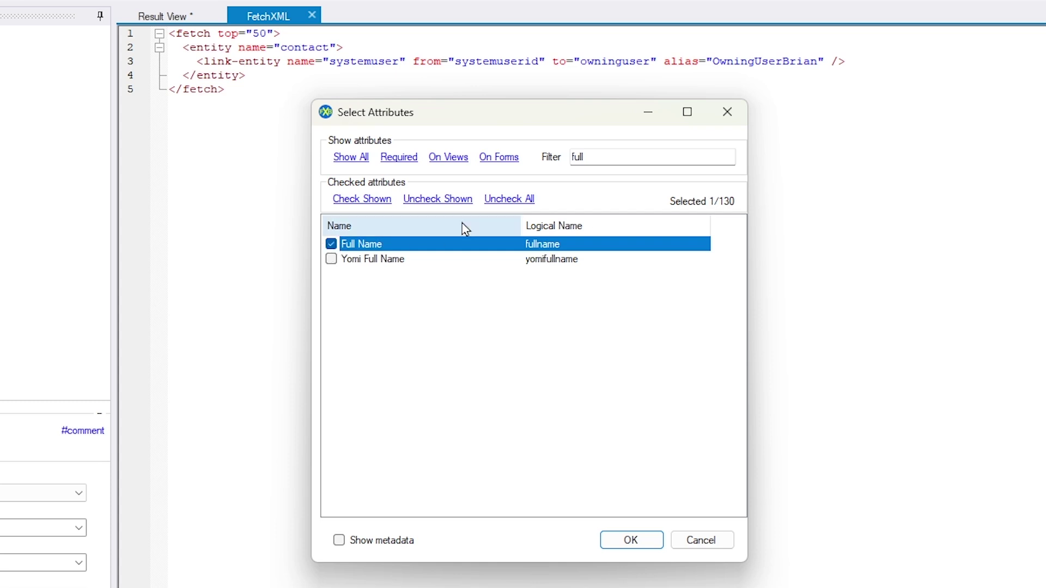
double_click(585, 155)
text(em)
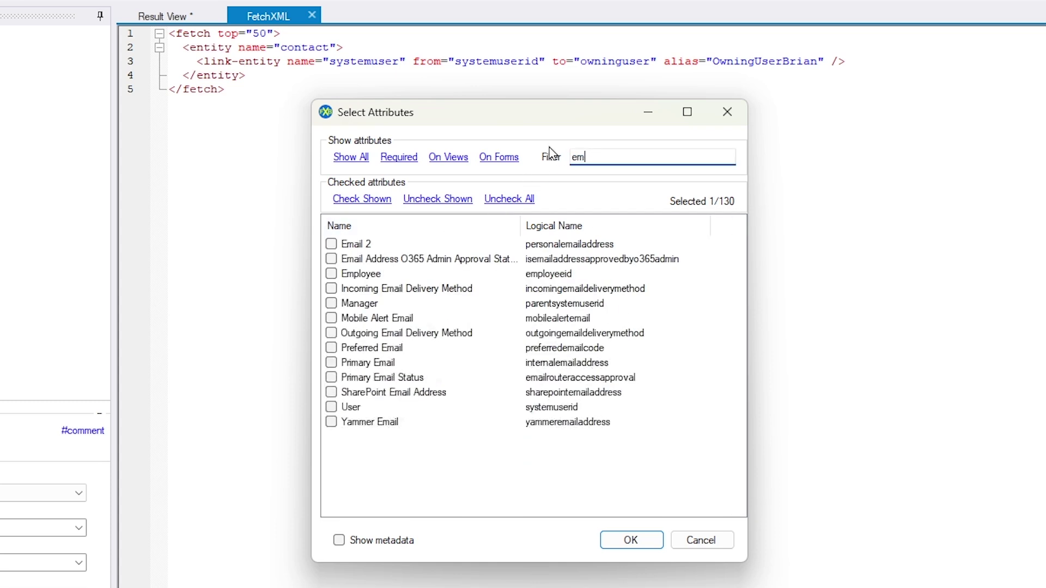
text(ail)
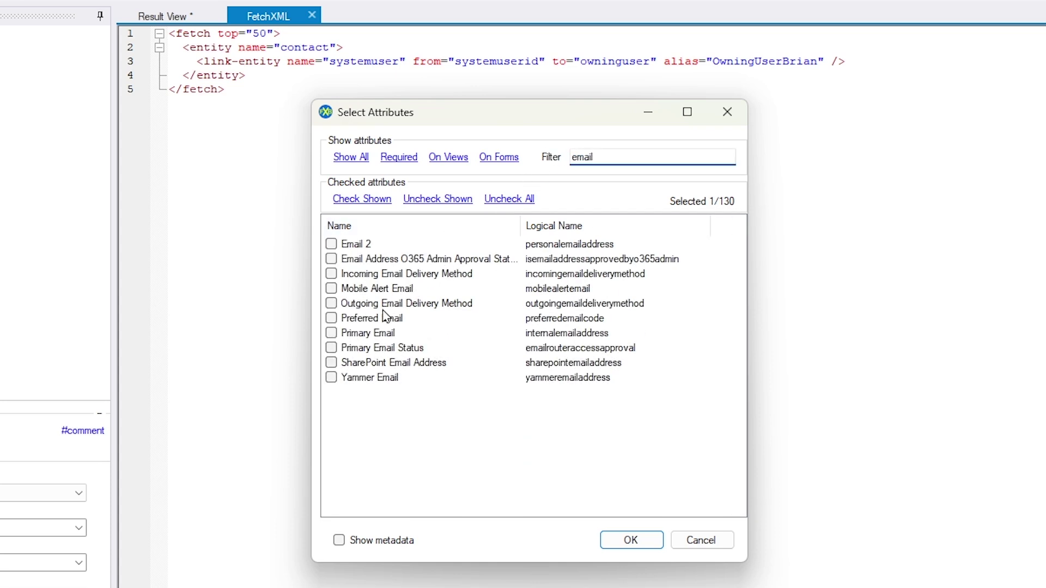
click(331, 333)
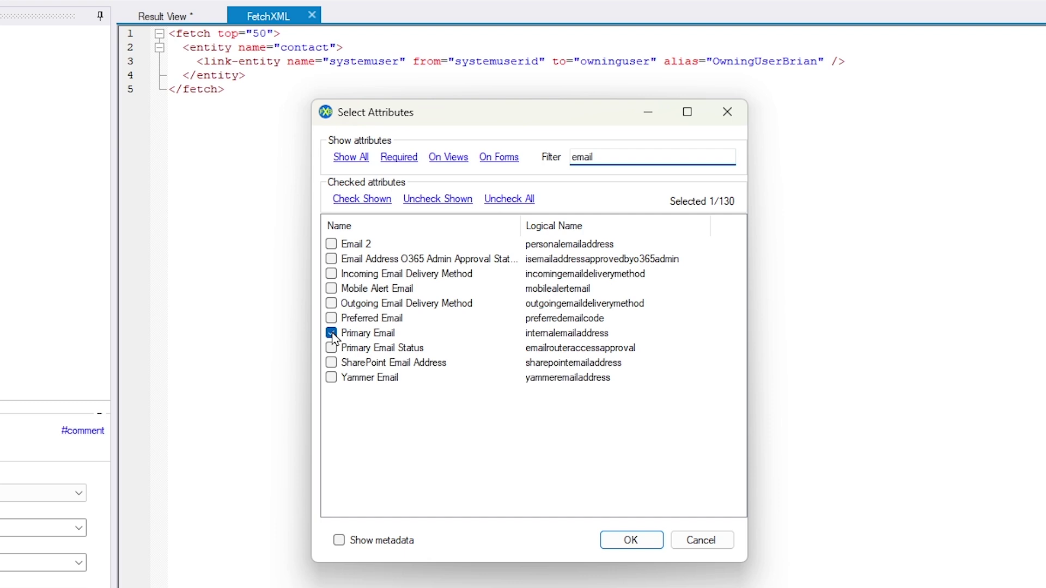
click(643, 543)
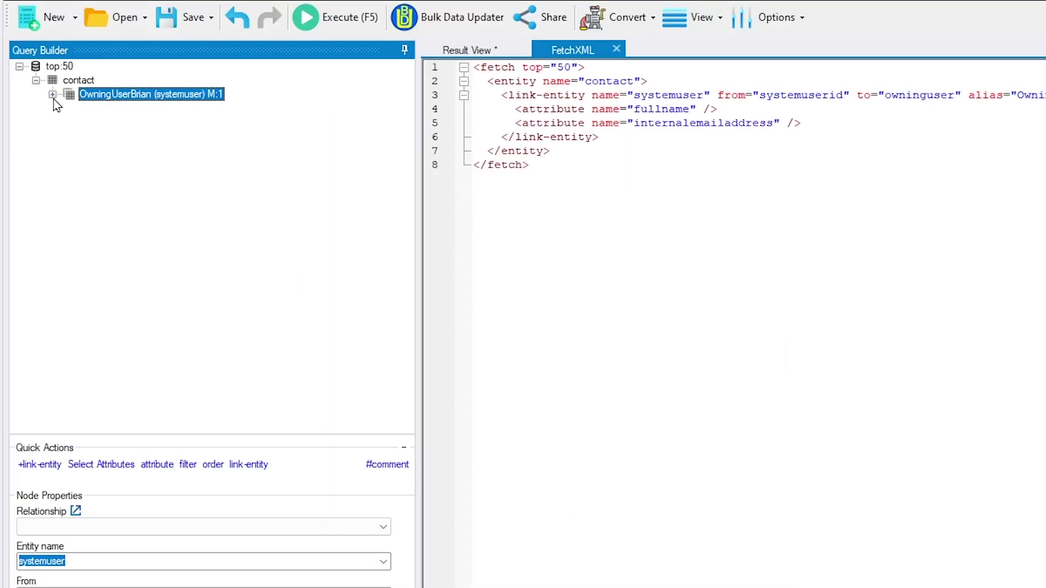
click(53, 95)
mouse_move(152, 93)
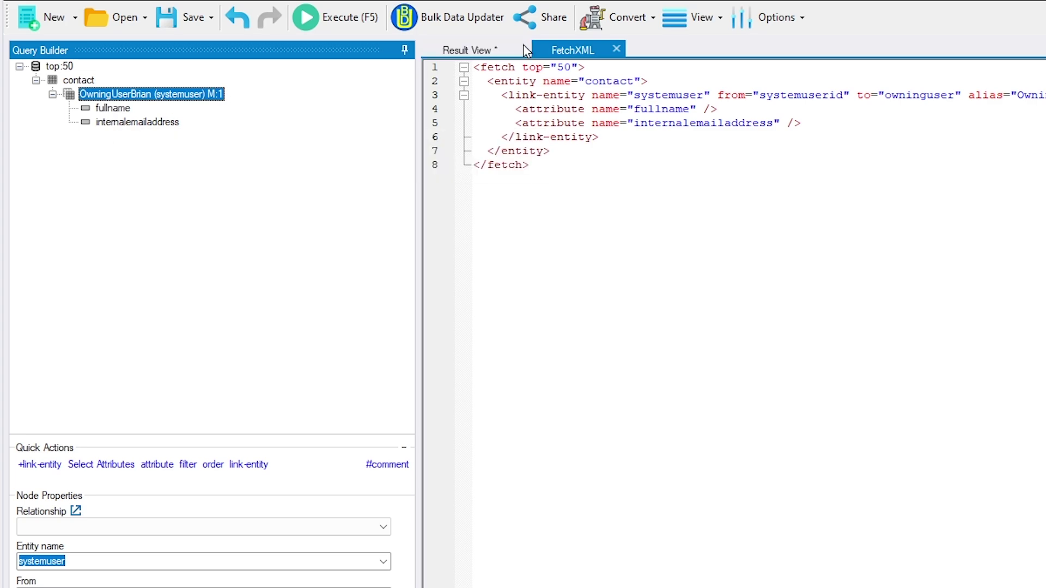
Step: Set the link type to any and copy the expand query owninguser($select=fullname,internalemailaddress)
click(650, 21)
click(682, 86)
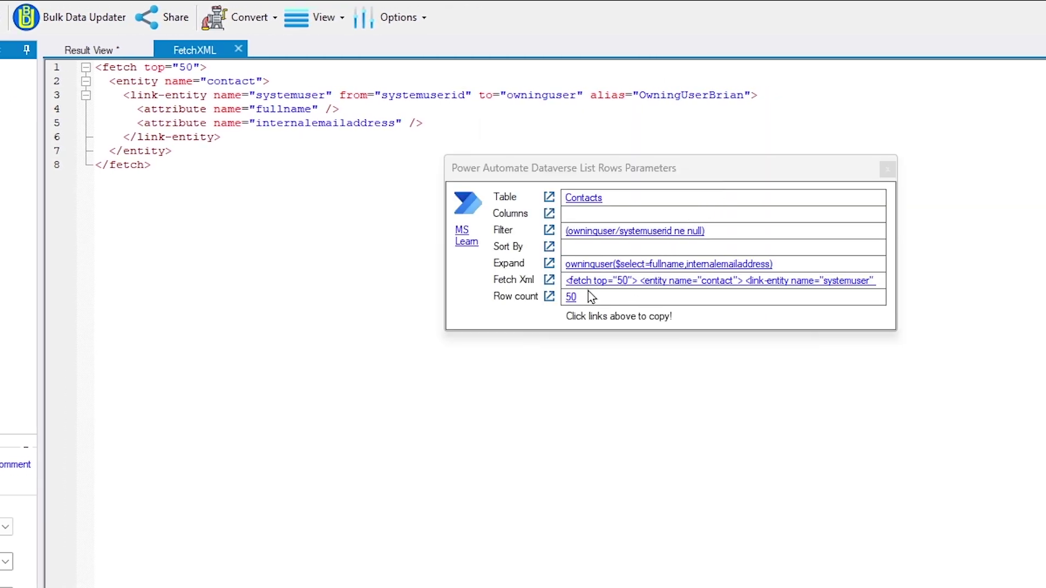
click(642, 272)
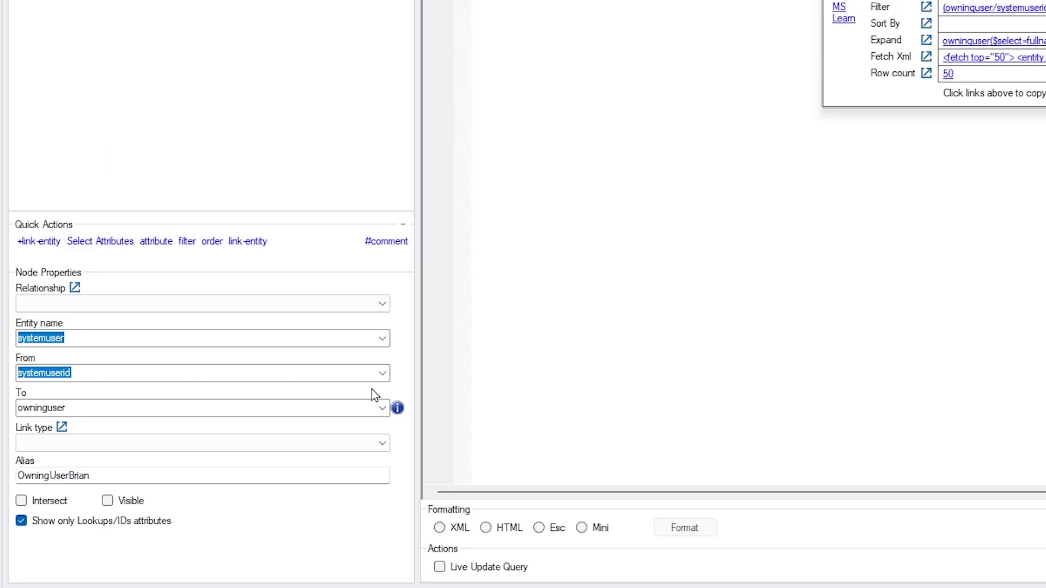
scroll(189, 444, down, 2)
scroll(189, 443, down, 1)
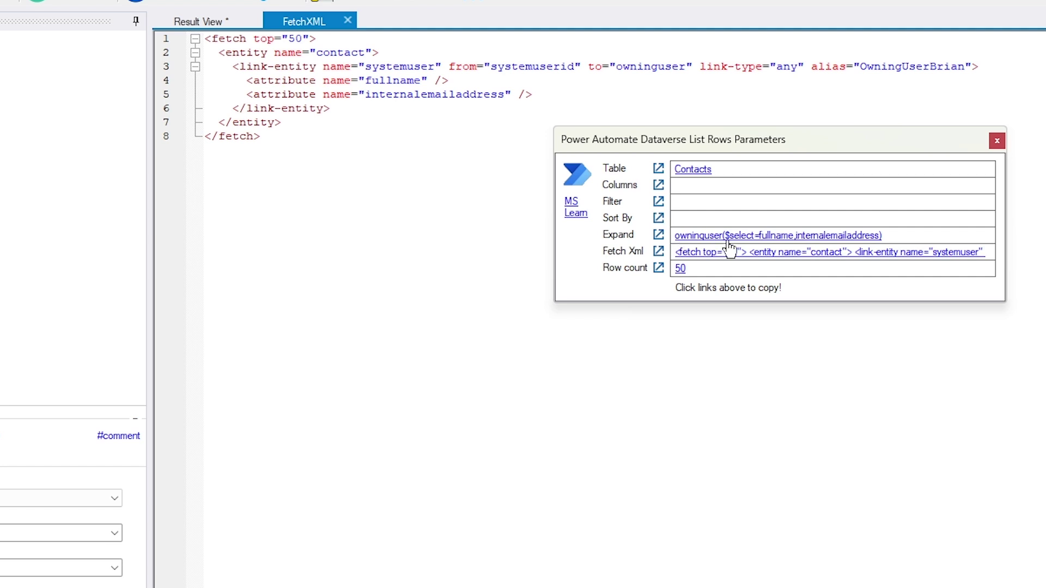
click(705, 237)
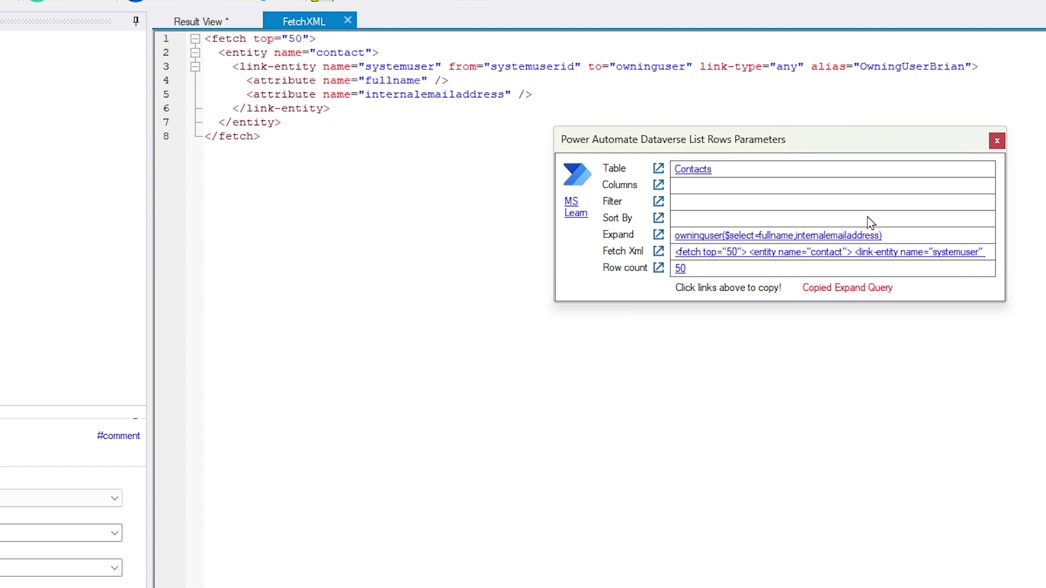
click(997, 141)
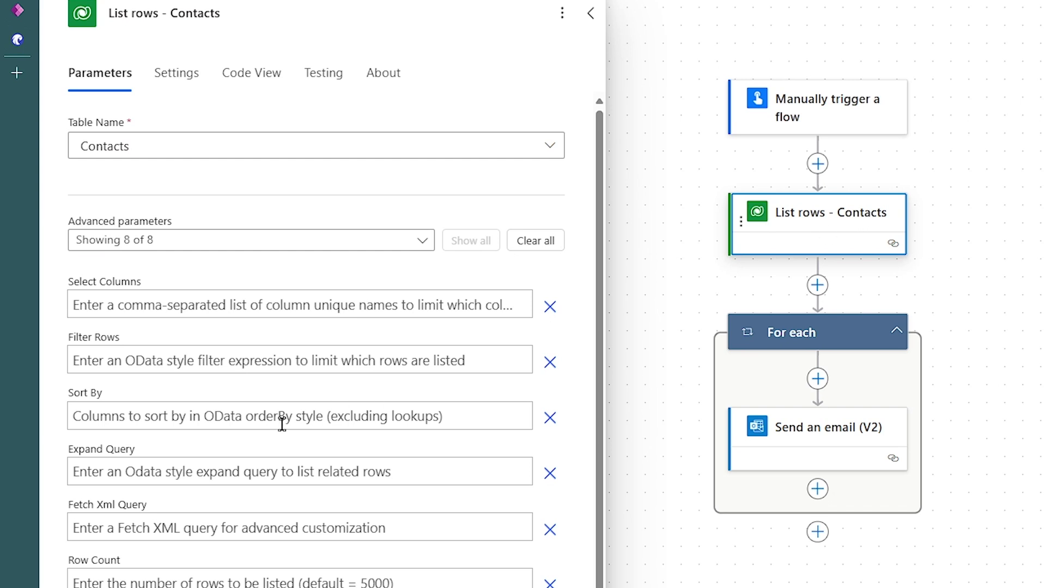
Step: Paste the expand query into Expand Query, save the flow, and review Flow checker warnings
click(142, 471)
text(owninguser($select=fullname,internalemailaddress))
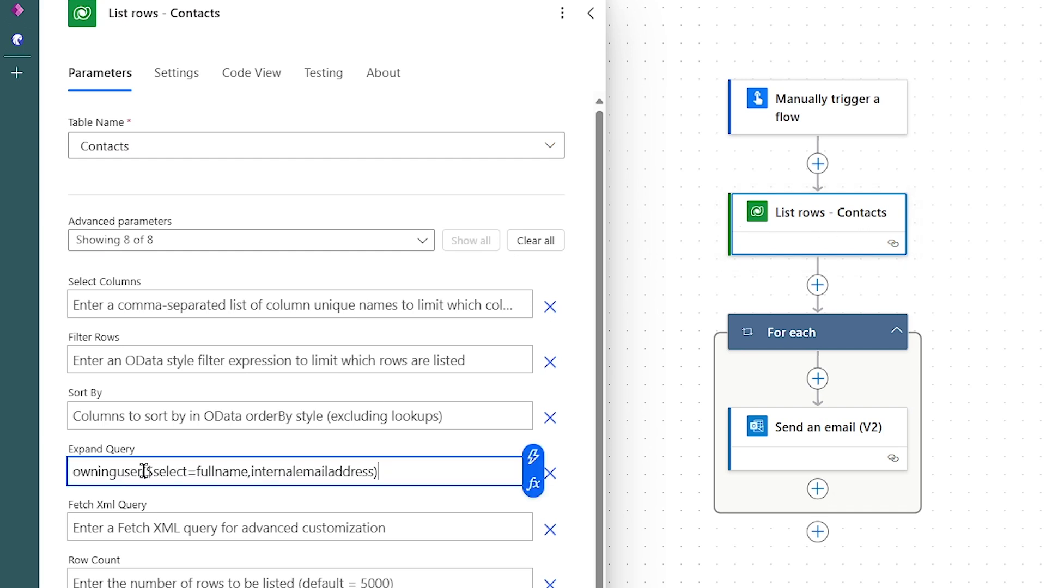
scroll(115, 425, down, 2)
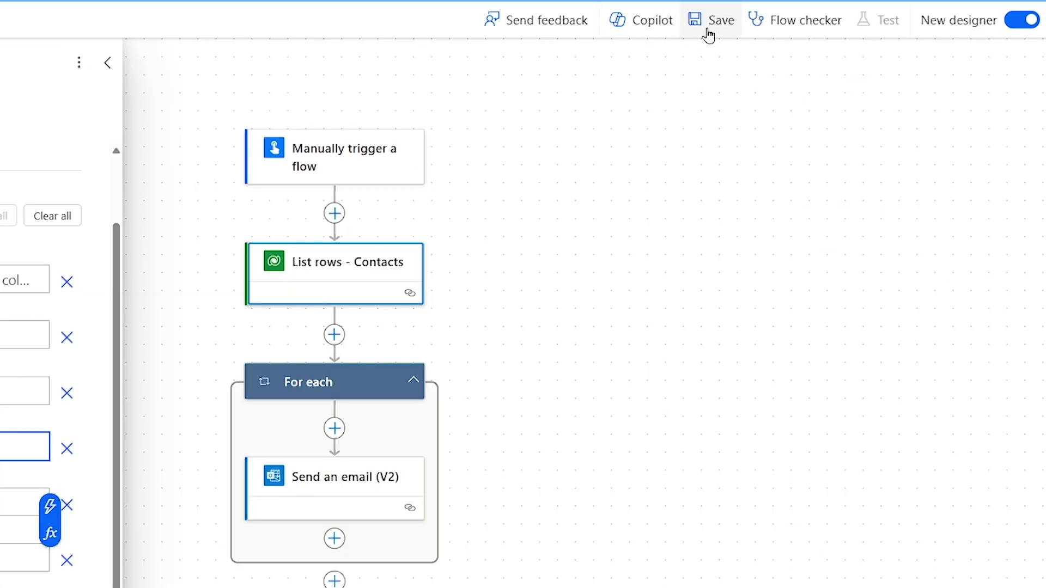
click(708, 23)
click(794, 20)
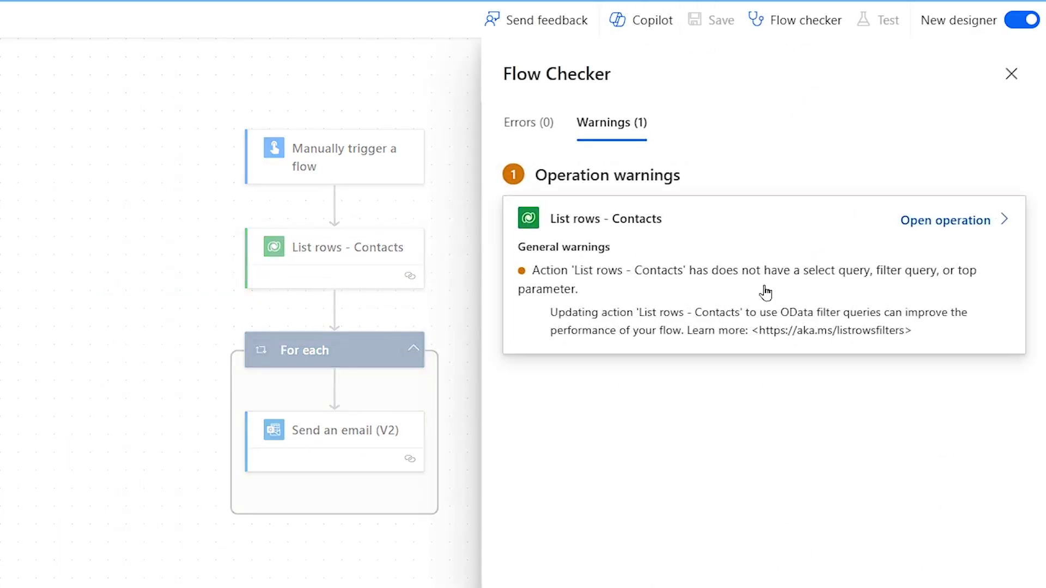
click(1011, 74)
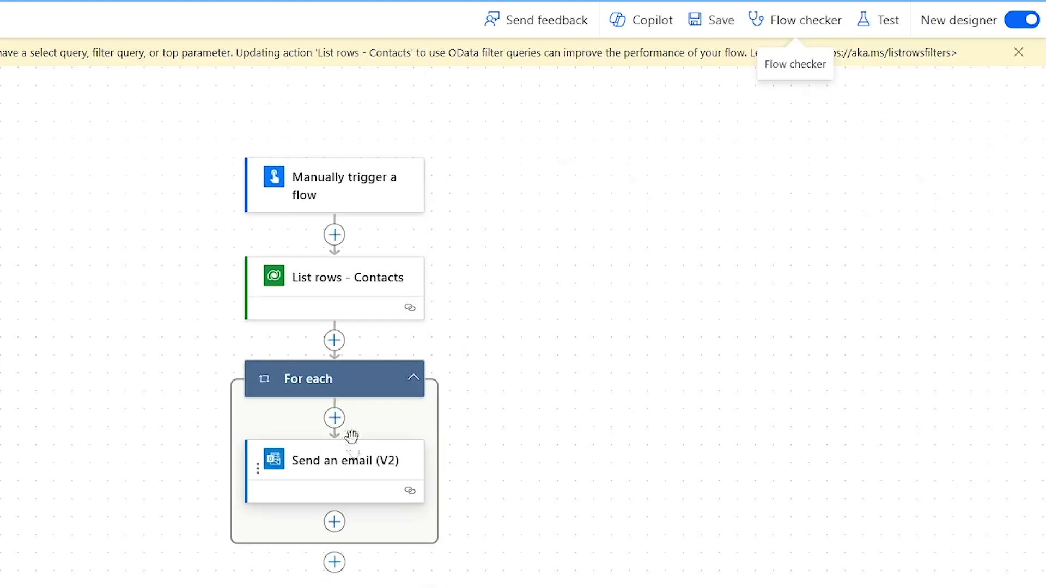
click(1018, 53)
Step: Replace the body's Contact Owner Name placeholder with the Owning User Full Name dynamic value
click(303, 483)
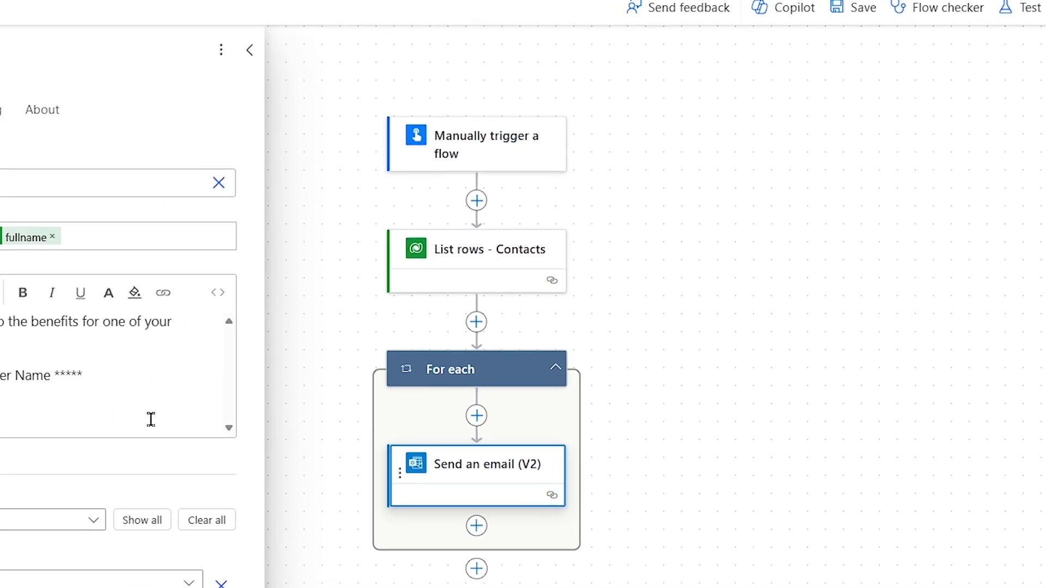
drag(289, 336, 230, 339)
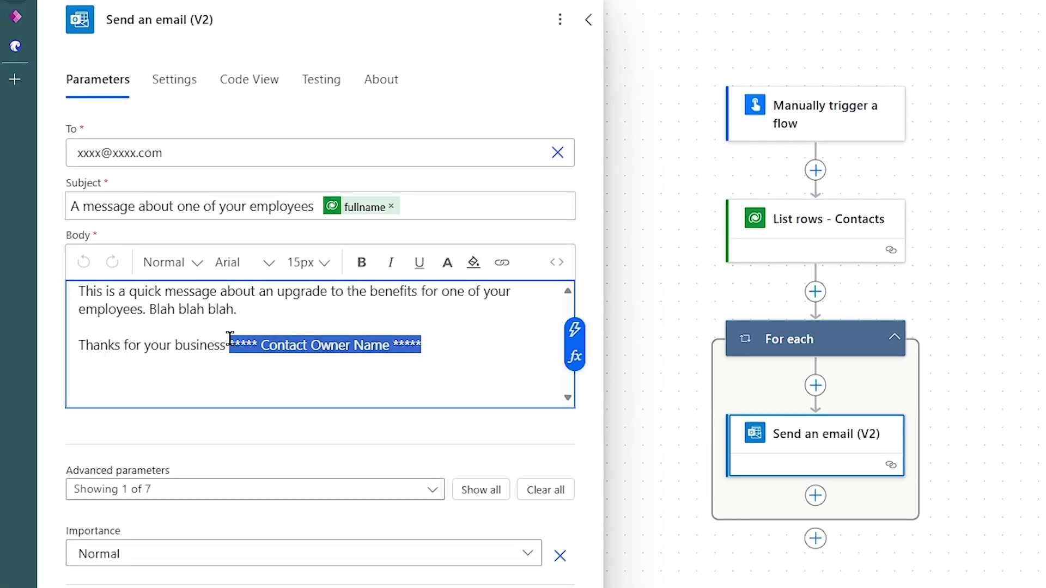
key(BackSpace)
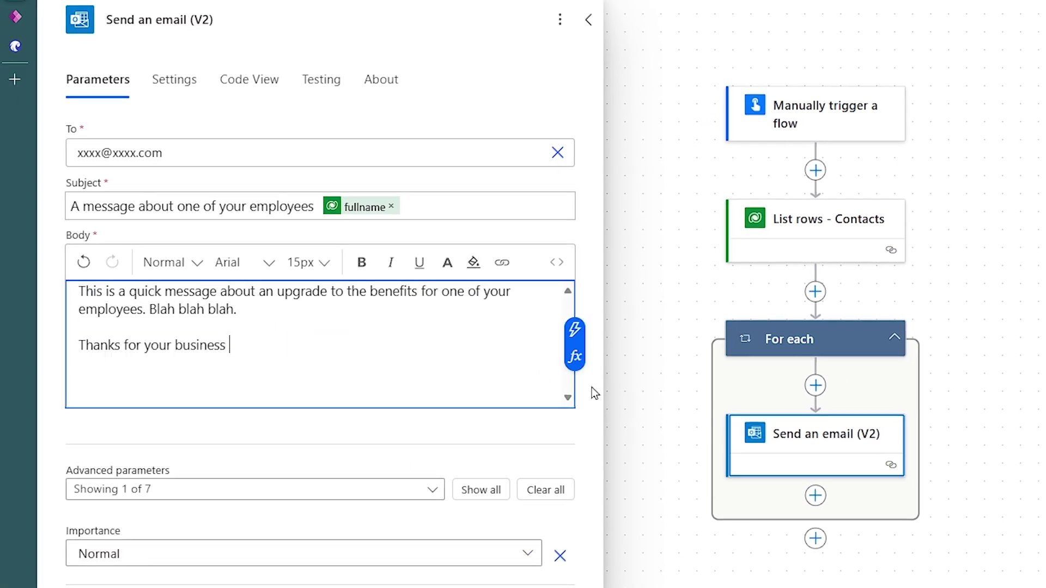
click(577, 330)
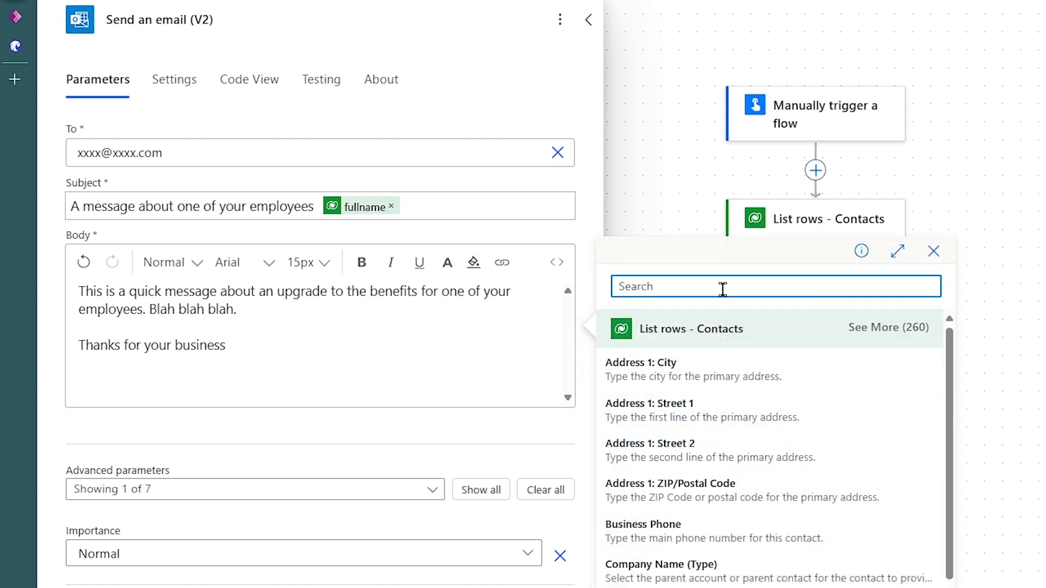
text(owning)
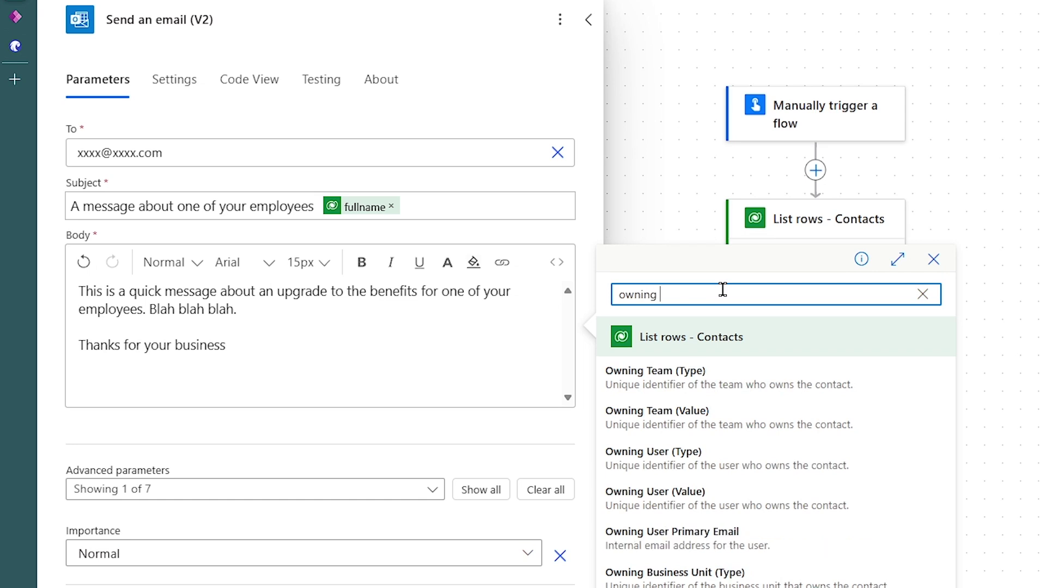
text( user)
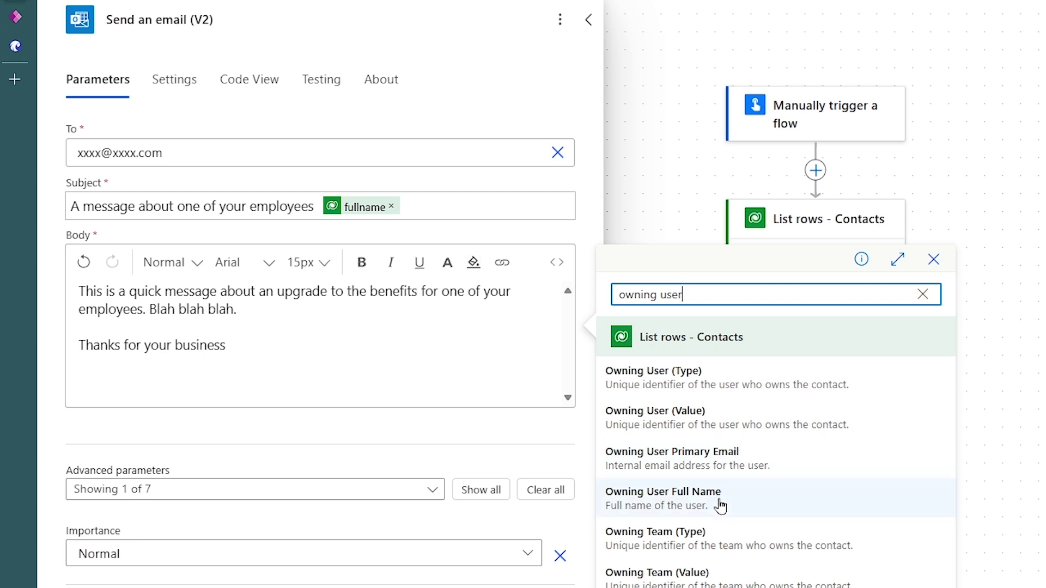
click(720, 505)
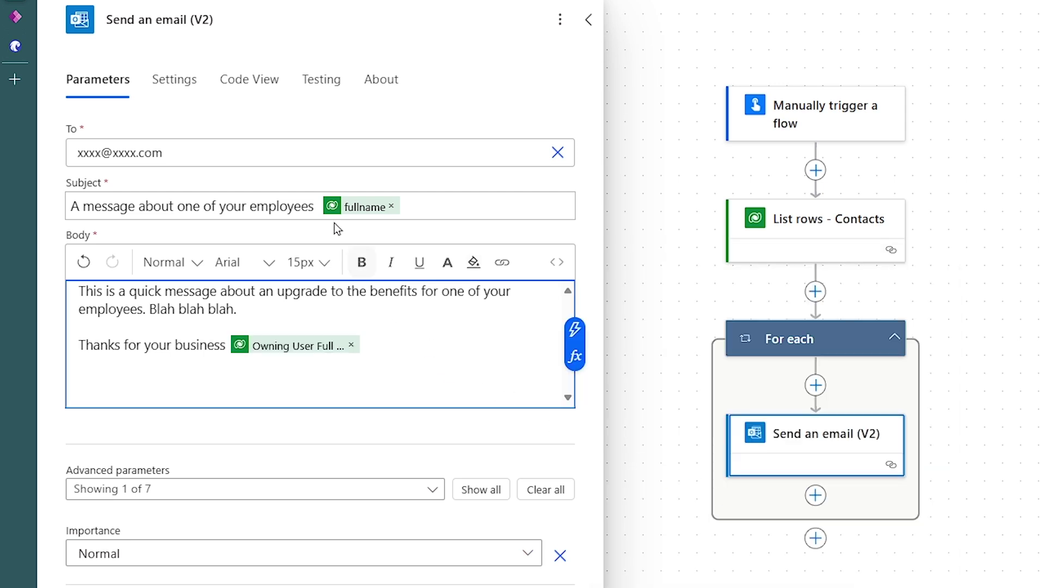
Step: Select the placeholder recipient address and bring up dynamic content for the To field
drag(227, 153, 70, 161)
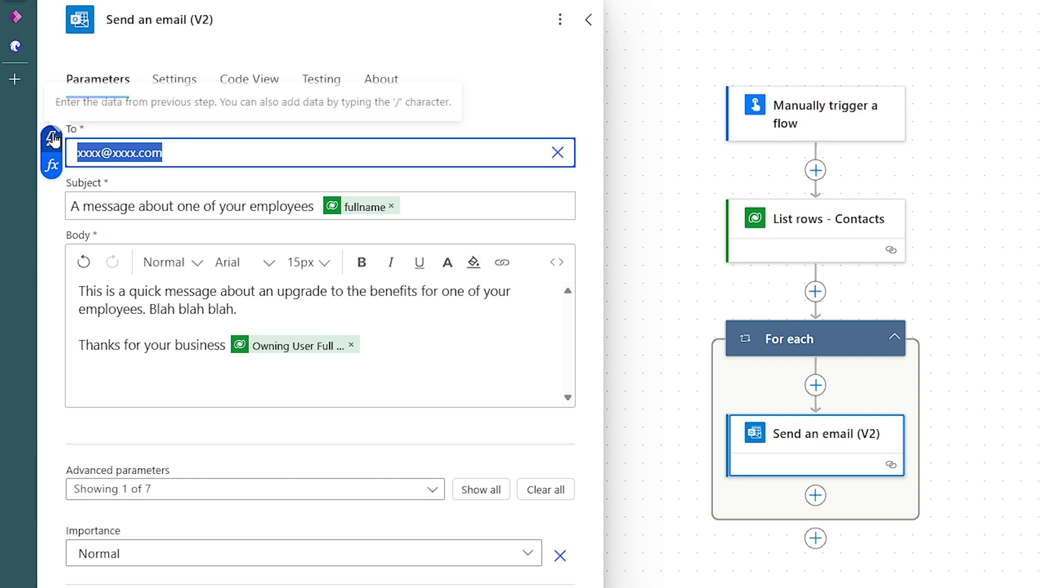
click(52, 136)
scroll(768, 440, down, 2)
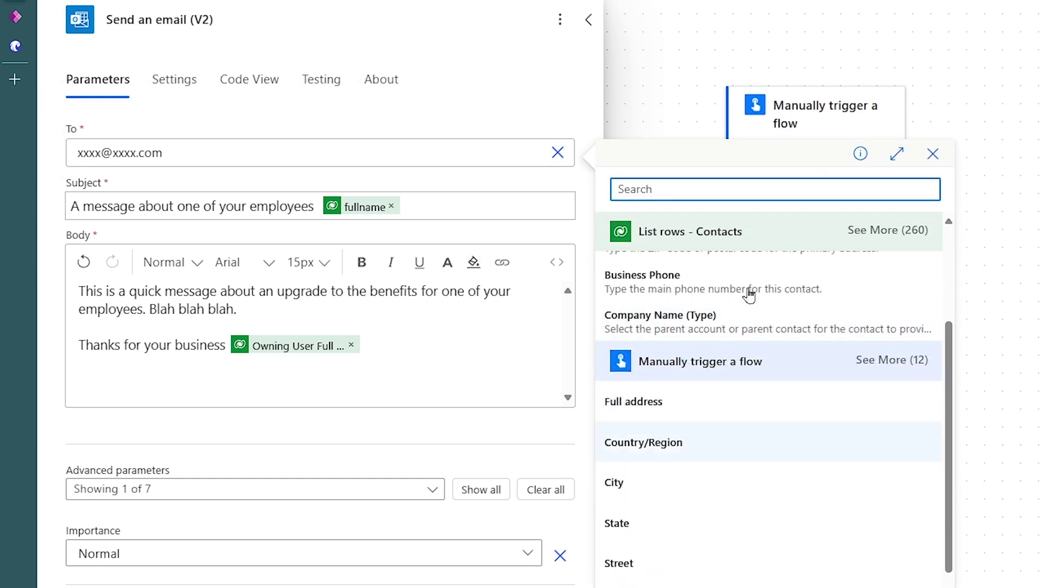
scroll(753, 295, up, 1)
text(owning)
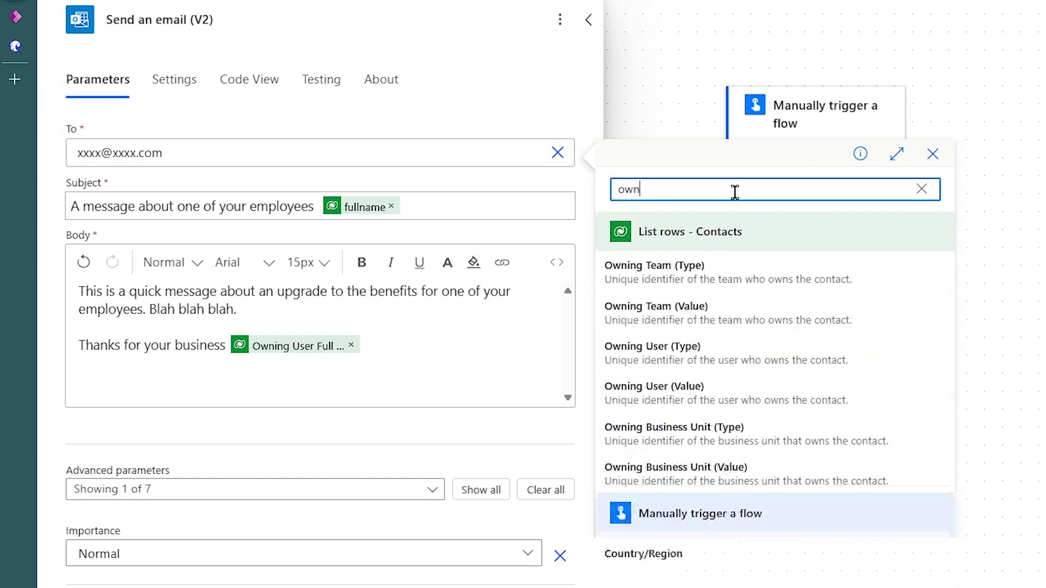